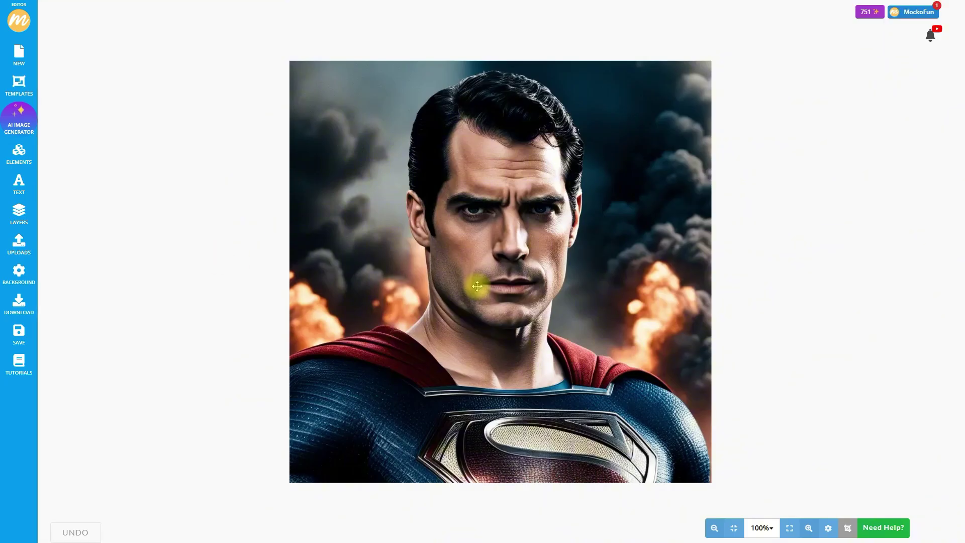
Remove the background from the Superman portrait and add a Mask filter to the image
click(475, 289)
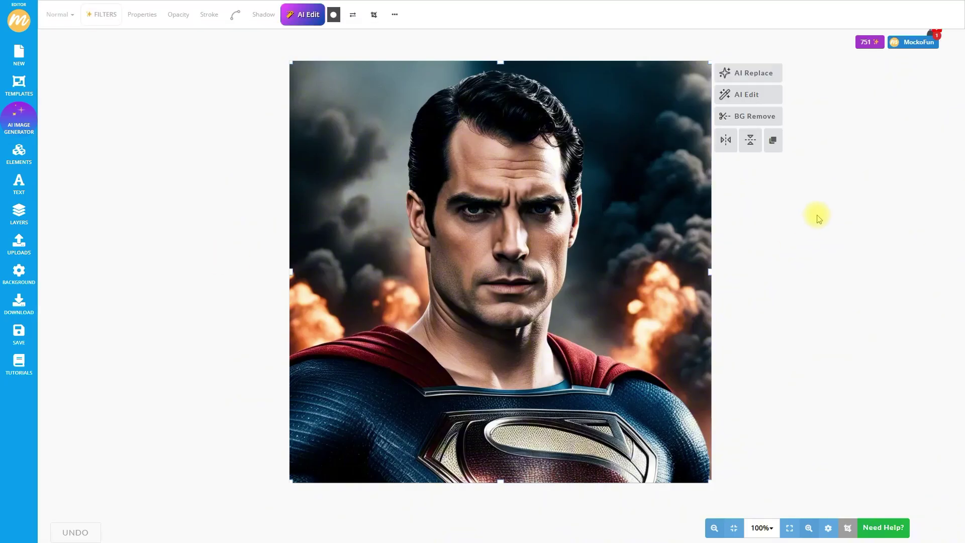
click(767, 121)
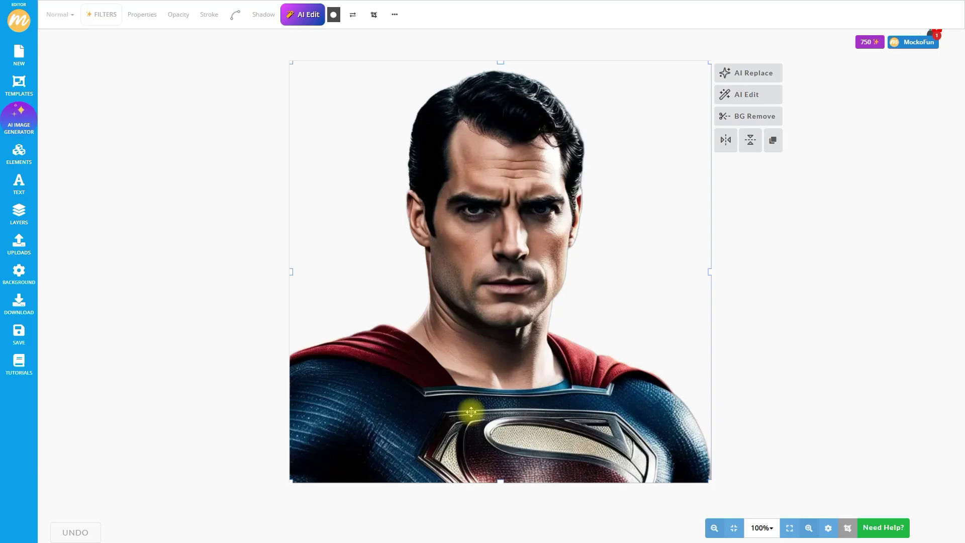
click(98, 18)
scroll(246, 242, down, 5)
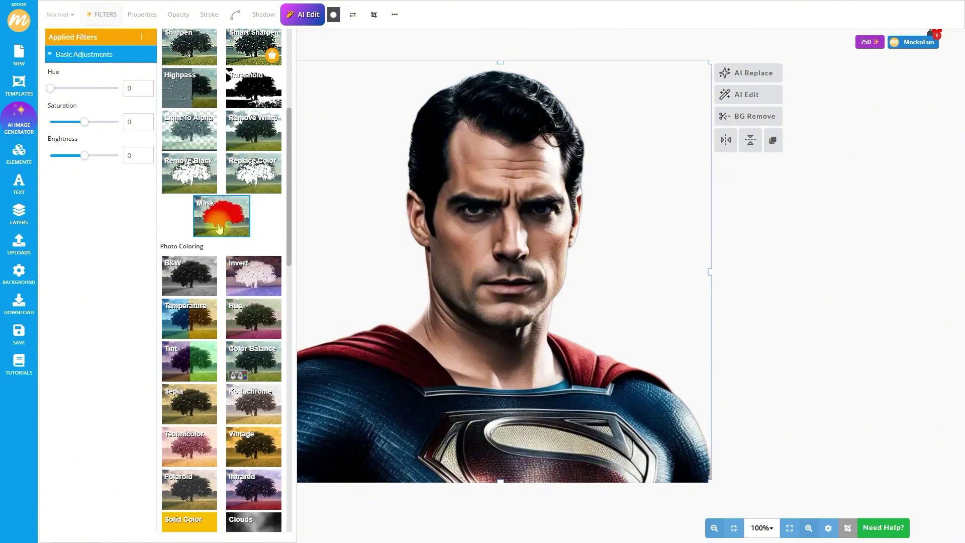
click(219, 229)
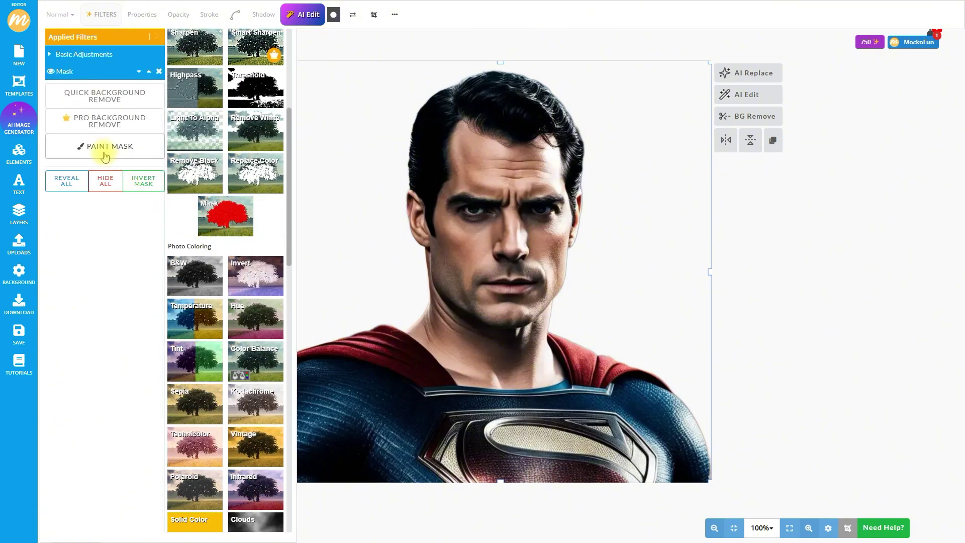
Paint on the mask with a size 51 hide brush to round off the shoulder cut by the image's left edge
click(111, 151)
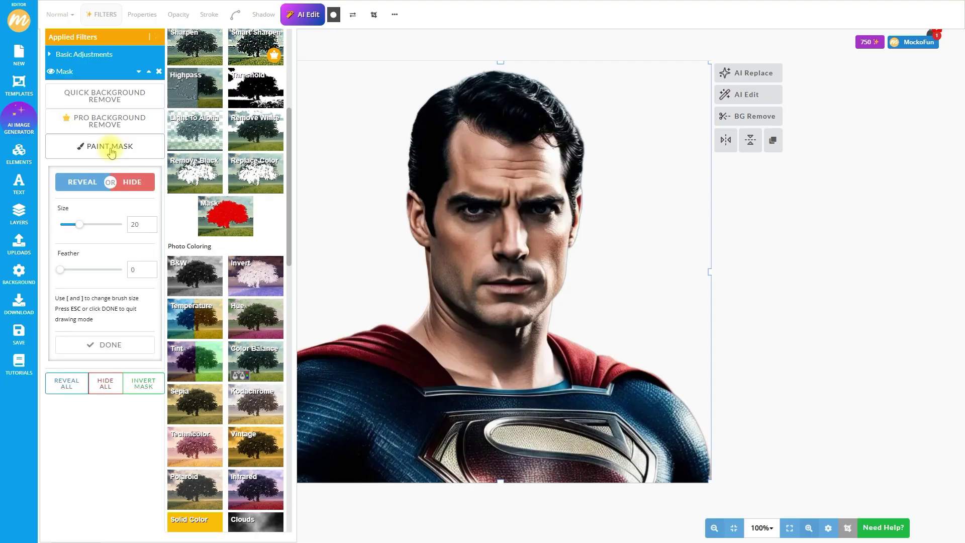
click(129, 184)
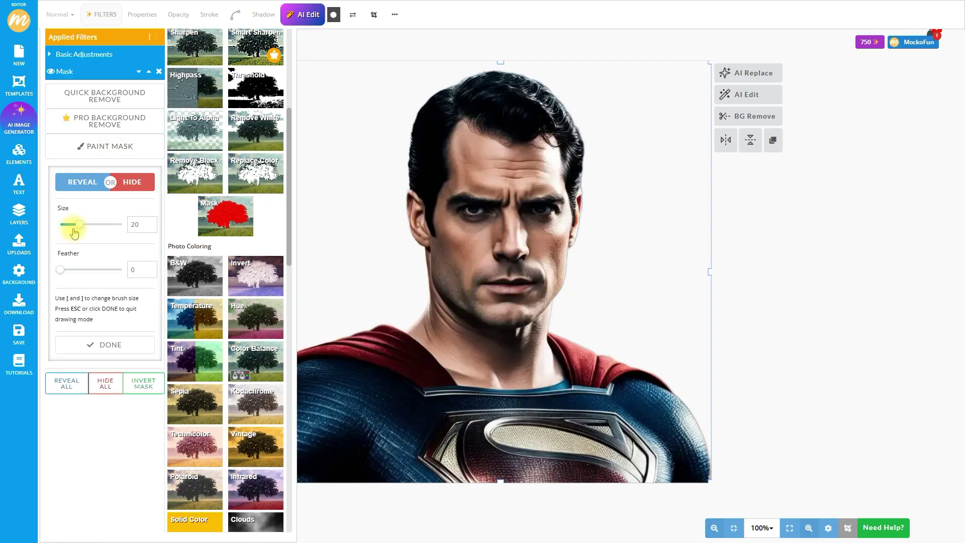
drag(79, 225, 109, 224)
mouse_move(322, 330)
mouse_down()
mouse_move(279, 390)
mouse_move(287, 480)
mouse_move(292, 407)
mouse_move(329, 337)
mouse_move(289, 356)
mouse_move(341, 328)
mouse_move(305, 347)
mouse_up()
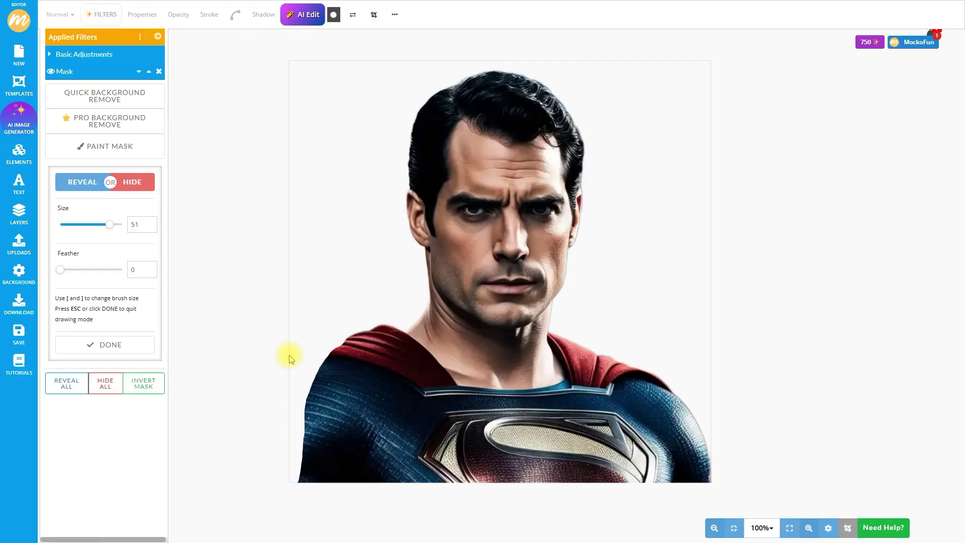
Reveal part of the hidden upper arm with the mask brush and finish painting the mask
click(84, 186)
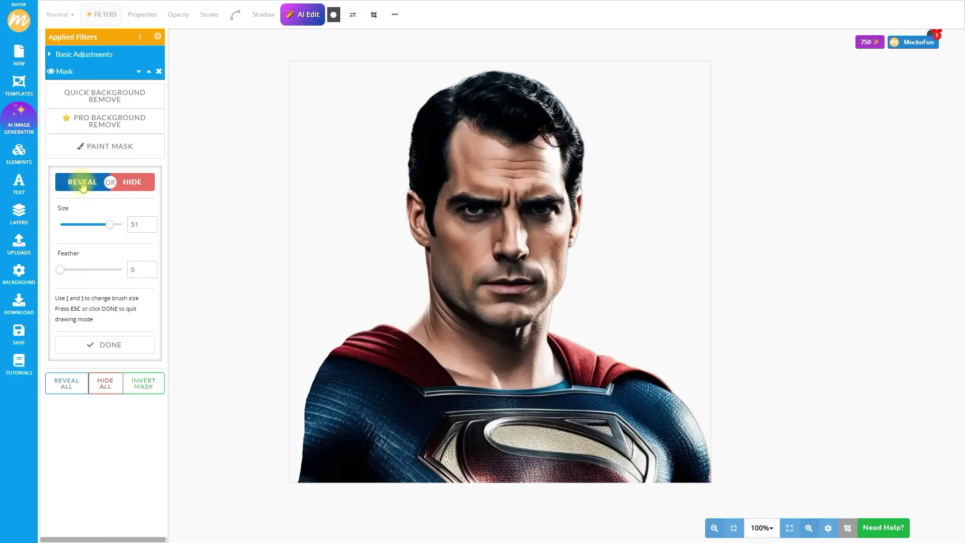
mouse_move(331, 383)
mouse_down()
mouse_move(302, 483)
mouse_move(317, 398)
mouse_up()
click(110, 345)
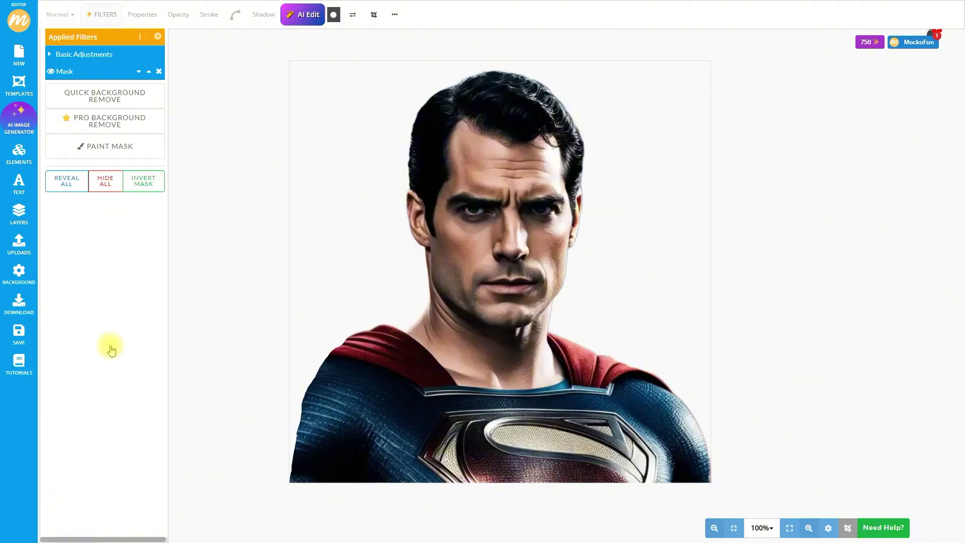
Add the Halftone filter from the Artistic group to the portrait and collapse the filter list
click(158, 39)
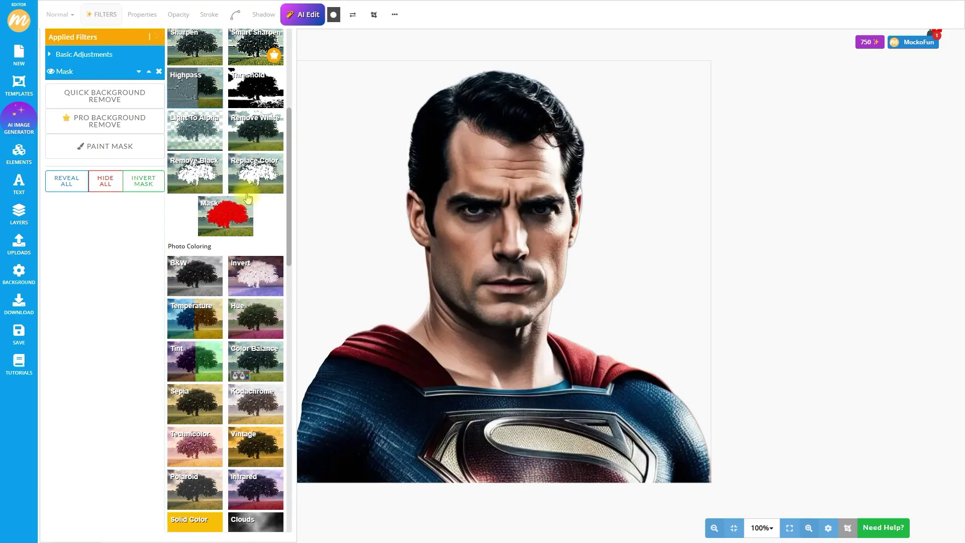
scroll(242, 309, down, 1)
scroll(242, 309, down, 10)
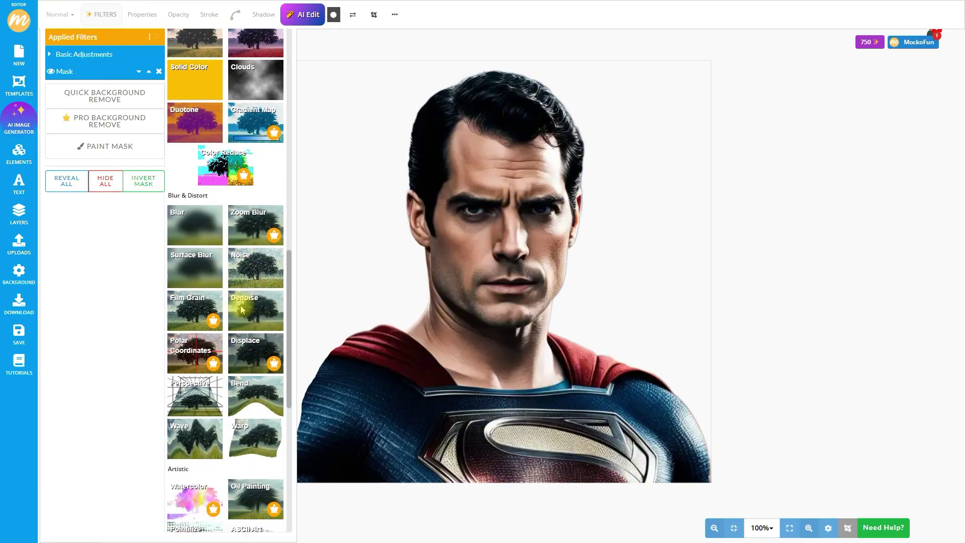
scroll(242, 308, down, 1)
click(253, 338)
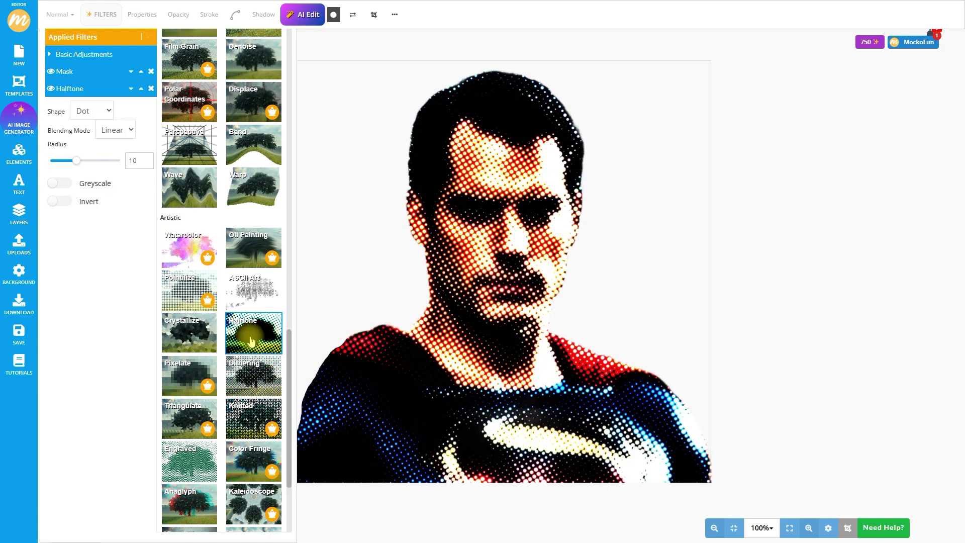
click(152, 38)
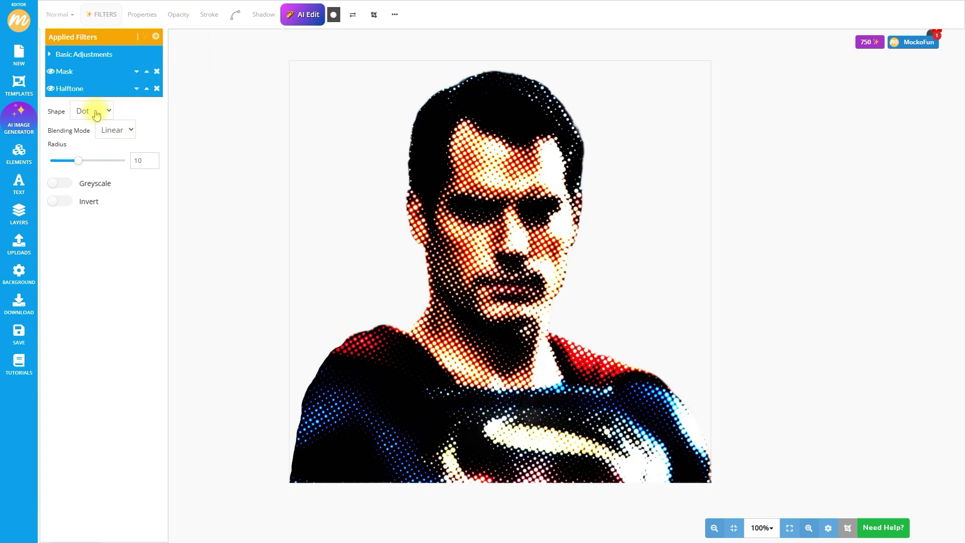
Try the Line and Square halftone shapes, and return the shape to Dot
click(84, 111)
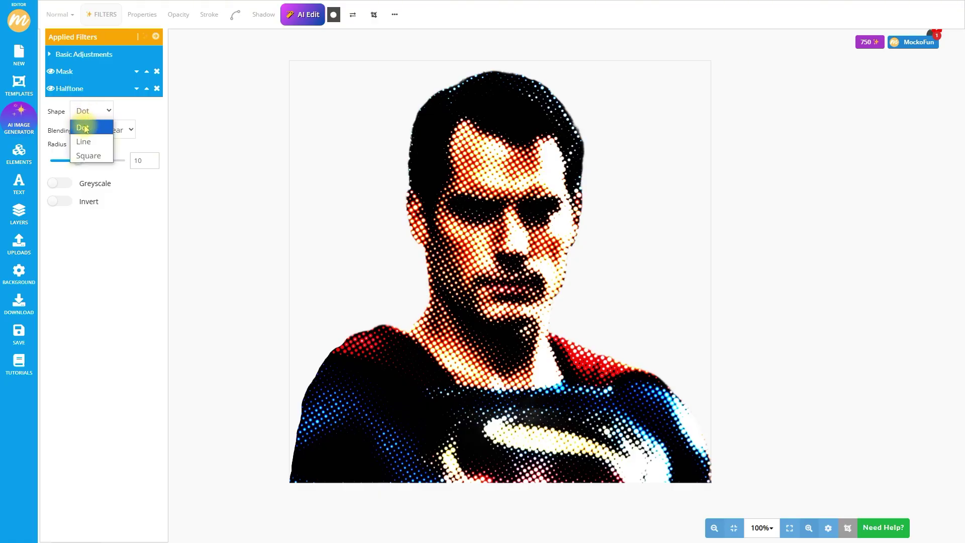
click(84, 141)
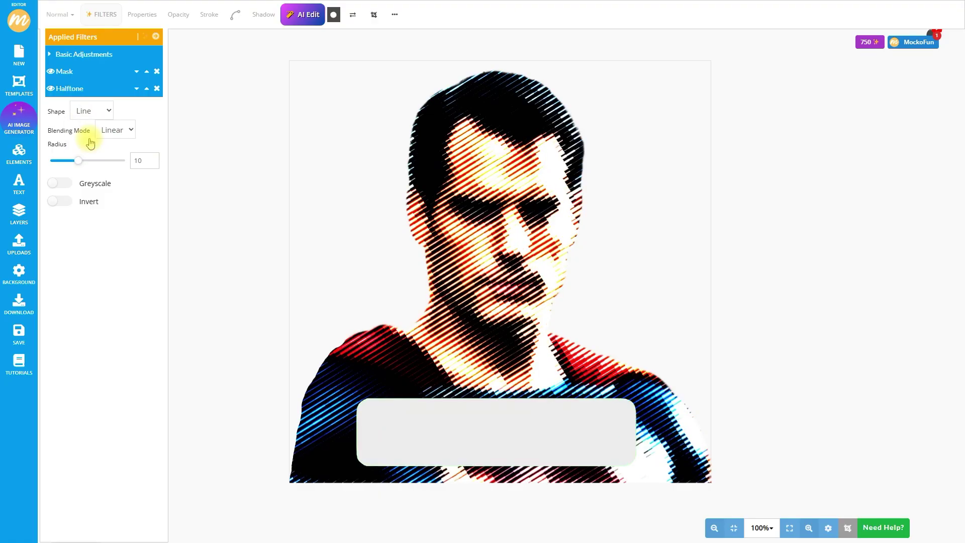
click(94, 119)
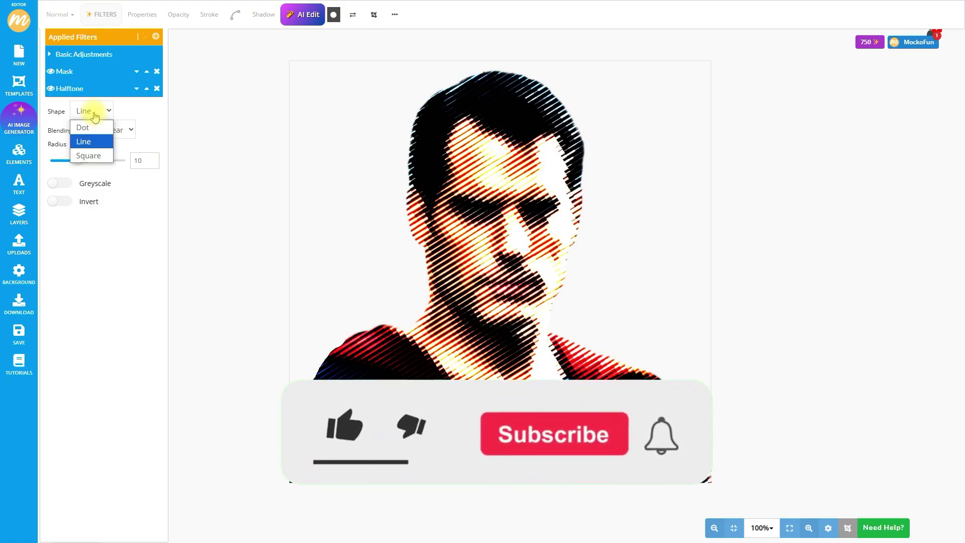
click(88, 156)
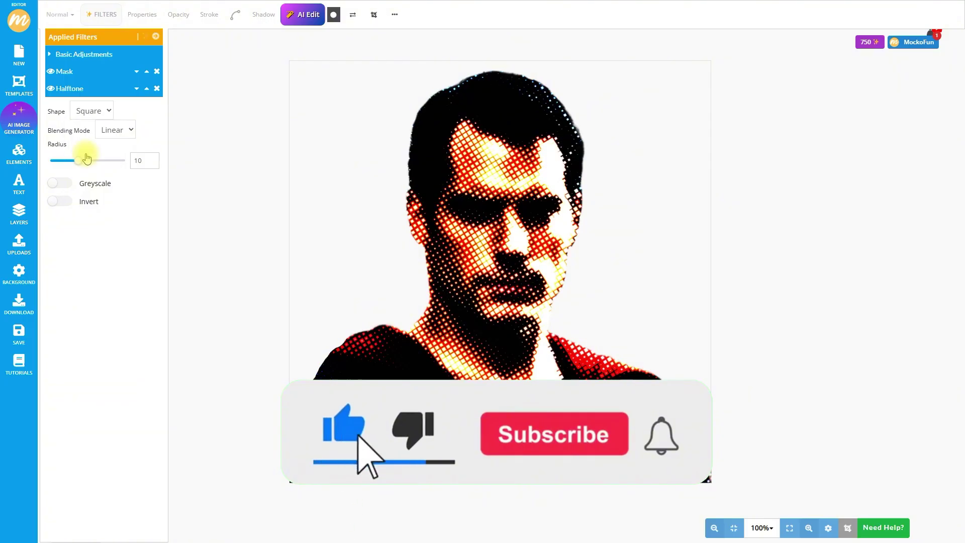
click(86, 113)
click(84, 129)
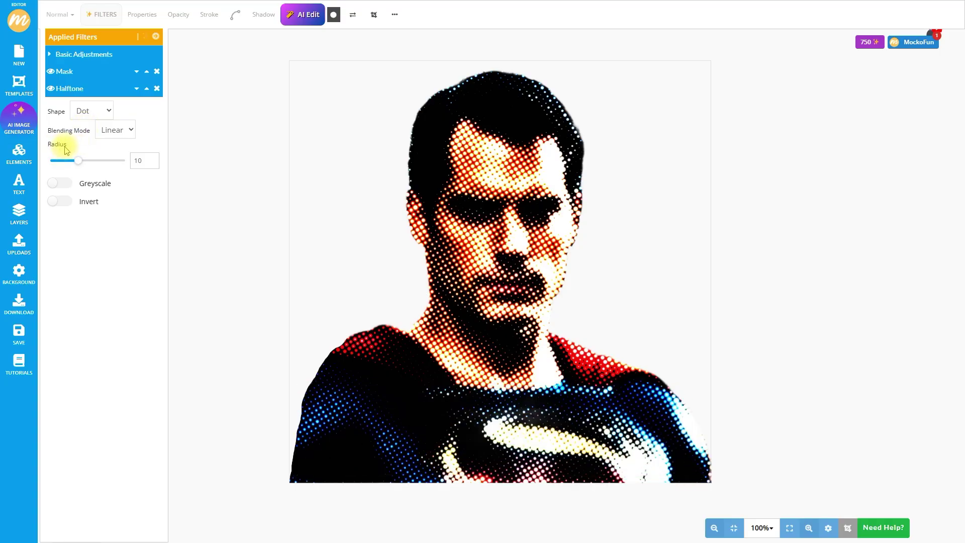
Set the Halftone filter's radius to 8
drag(76, 161, 74, 161)
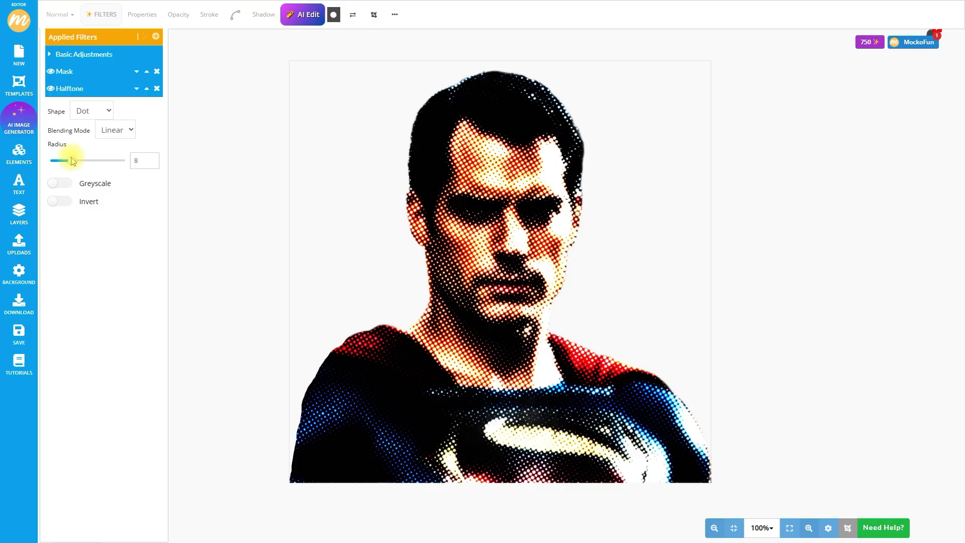
mouse_move(73, 161)
mouse_down()
mouse_move(64, 160)
mouse_move(87, 161)
mouse_move(73, 161)
mouse_up()
Try the Halftone filter's Greyscale and Invert options, and turn both off again
click(67, 186)
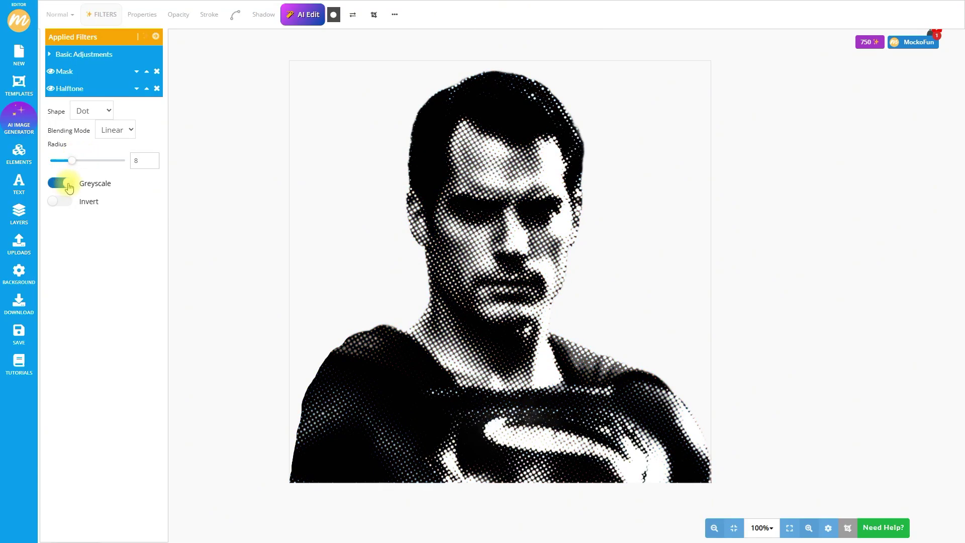
click(67, 202)
click(69, 202)
click(67, 184)
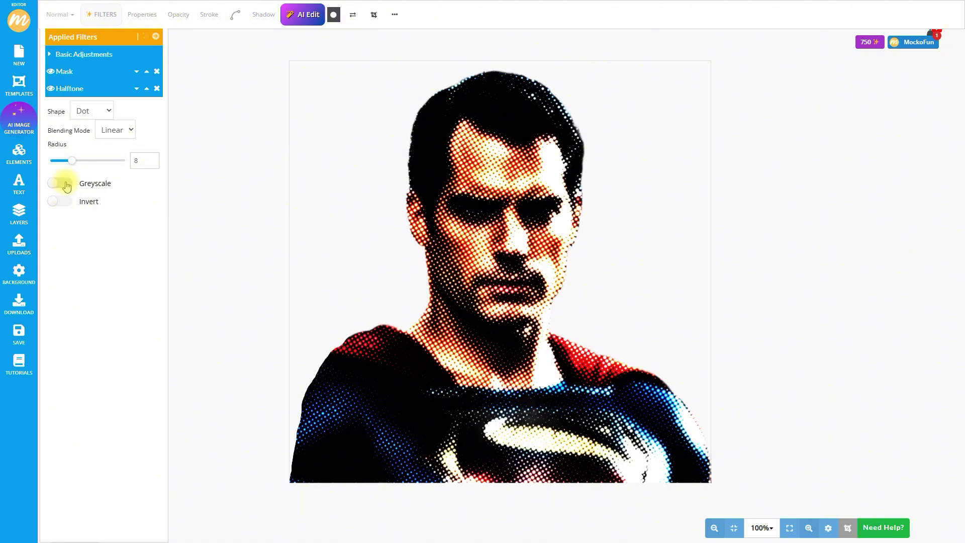
Set the portrait's saturation to -1.00 in the basic adjustments
click(90, 55)
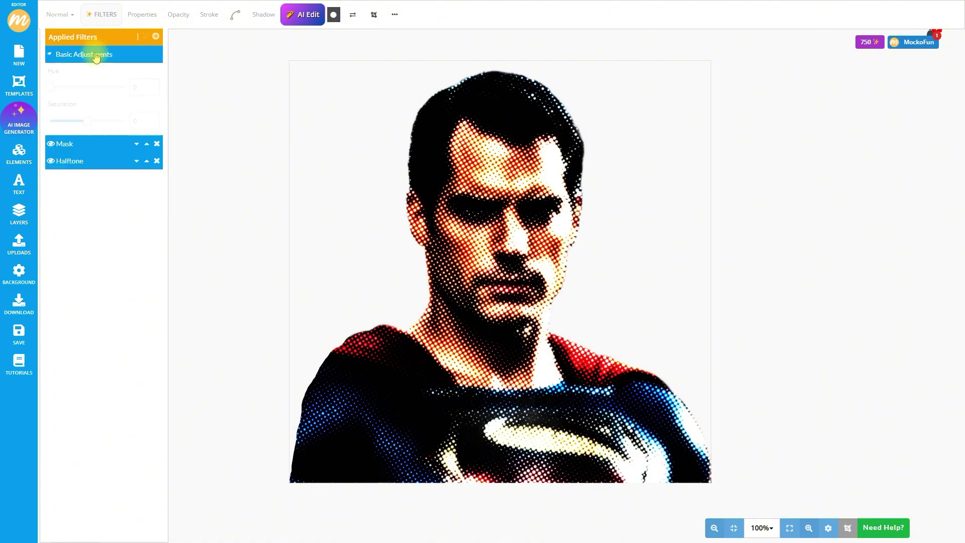
drag(89, 125, 46, 126)
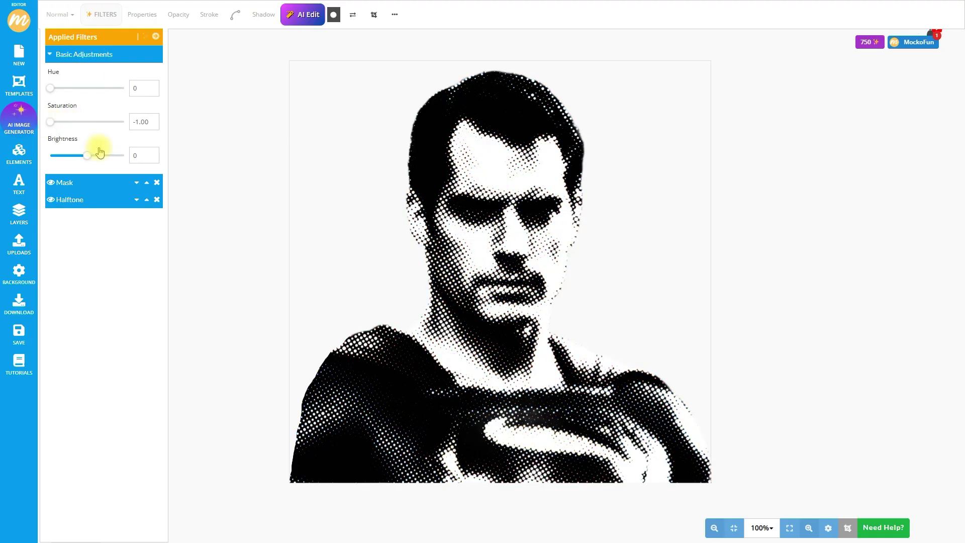
Add a Highlights/Shadows filter and move it above Halftone in the applied filters
click(156, 39)
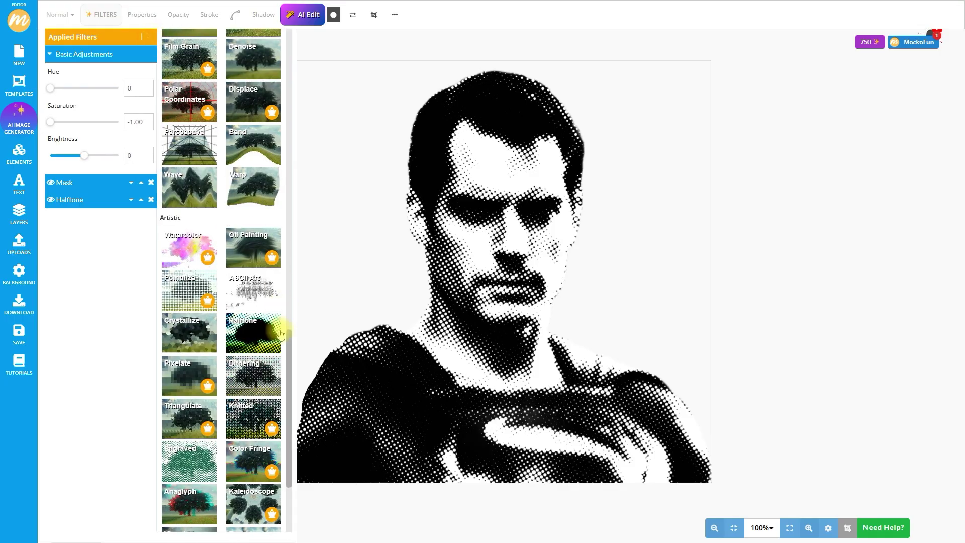
drag(292, 347, 276, 71)
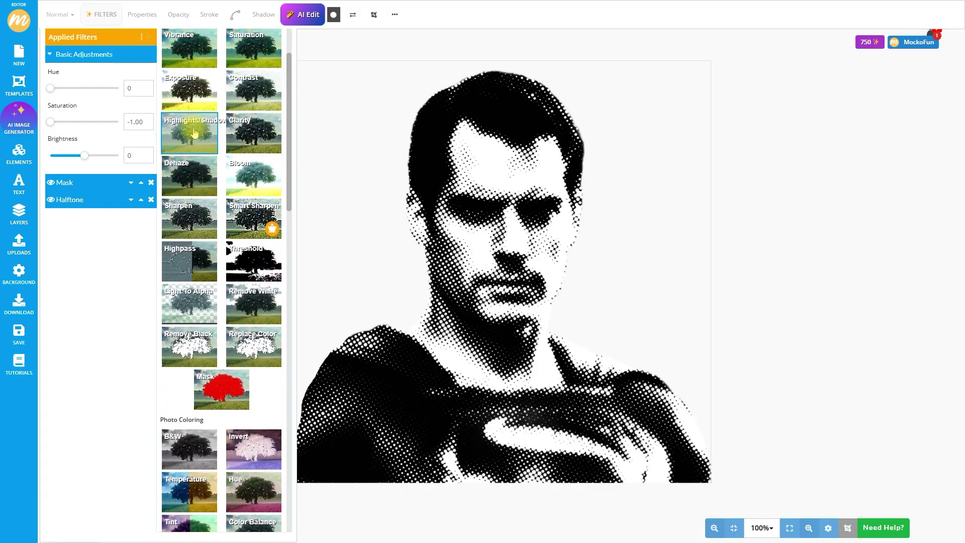
click(195, 132)
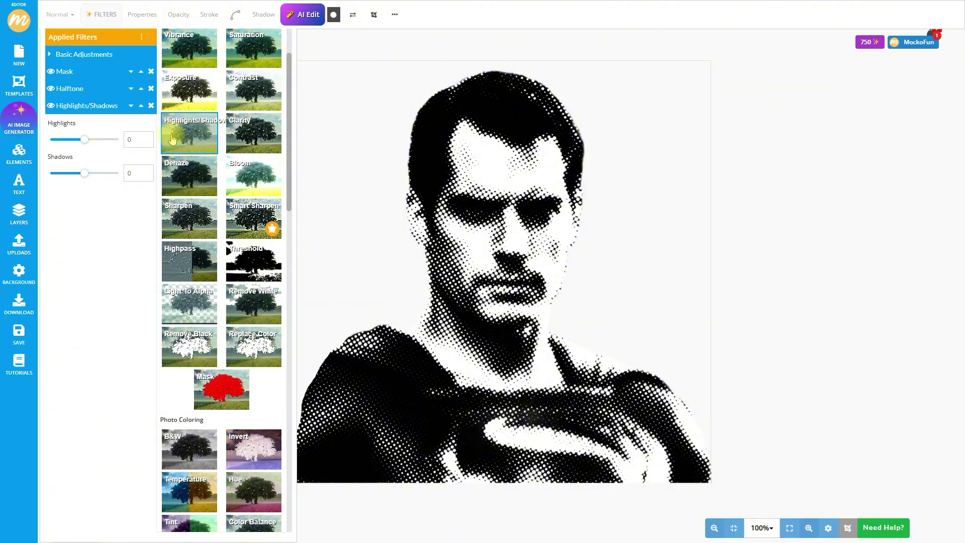
click(141, 133)
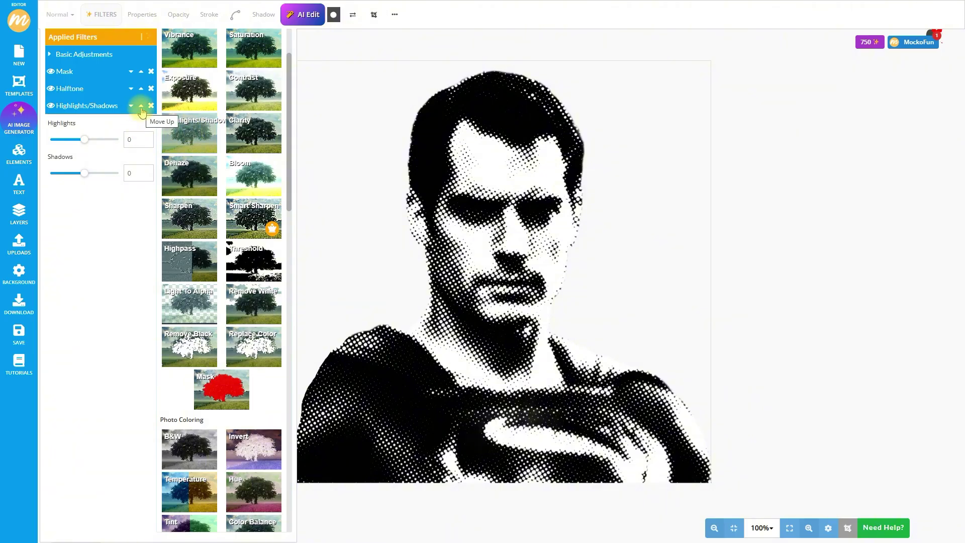
click(142, 107)
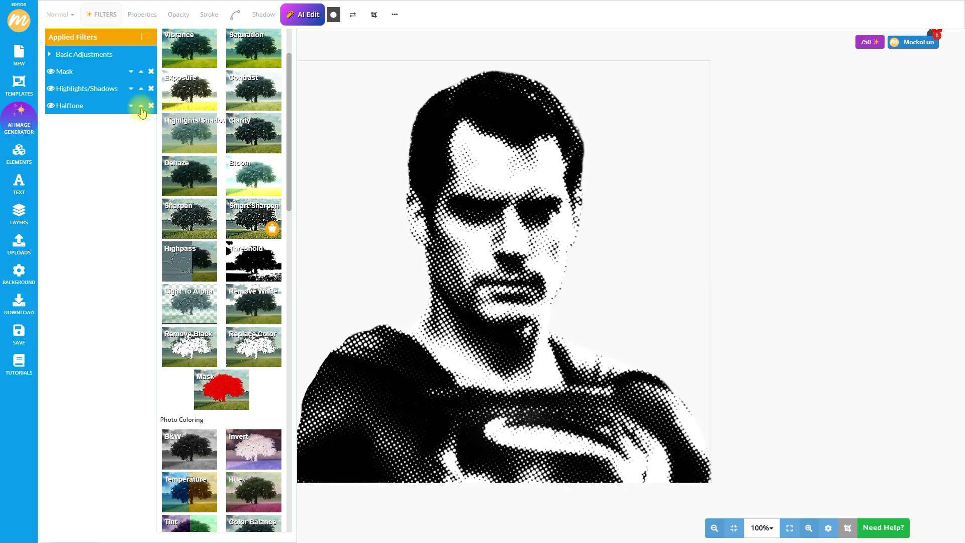
Set Highlights to -0.47 and Shadows to 1.12 in the Highlights/Shadows filter
click(84, 91)
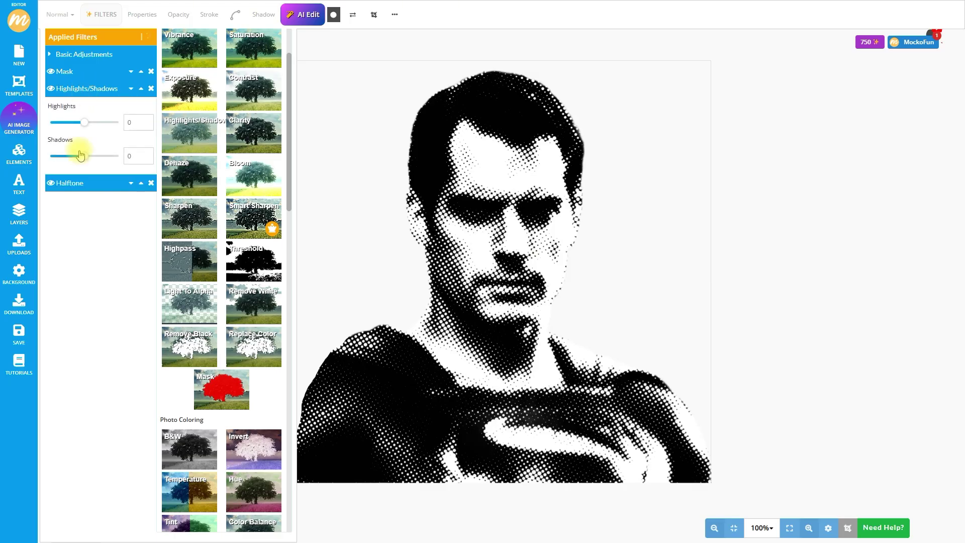
click(89, 125)
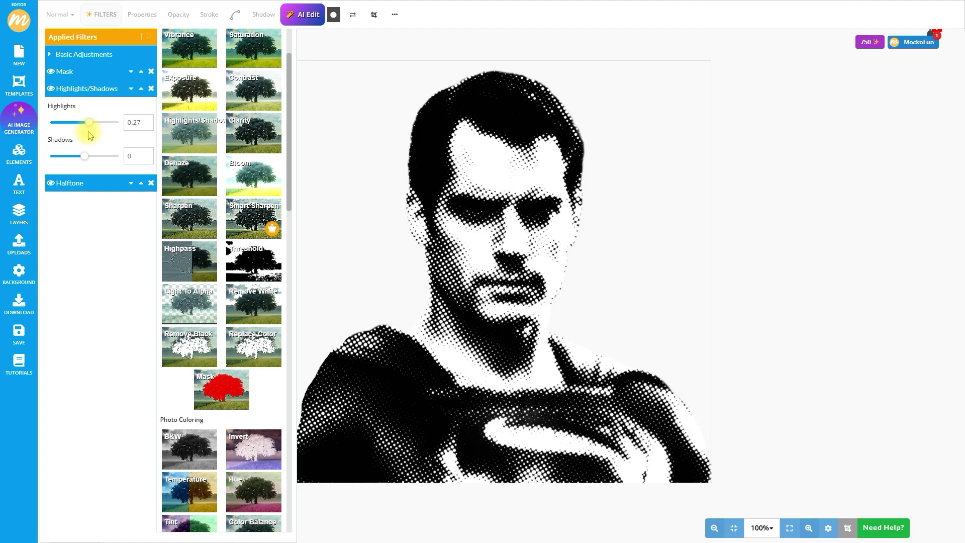
drag(86, 156, 106, 163)
drag(89, 123, 80, 123)
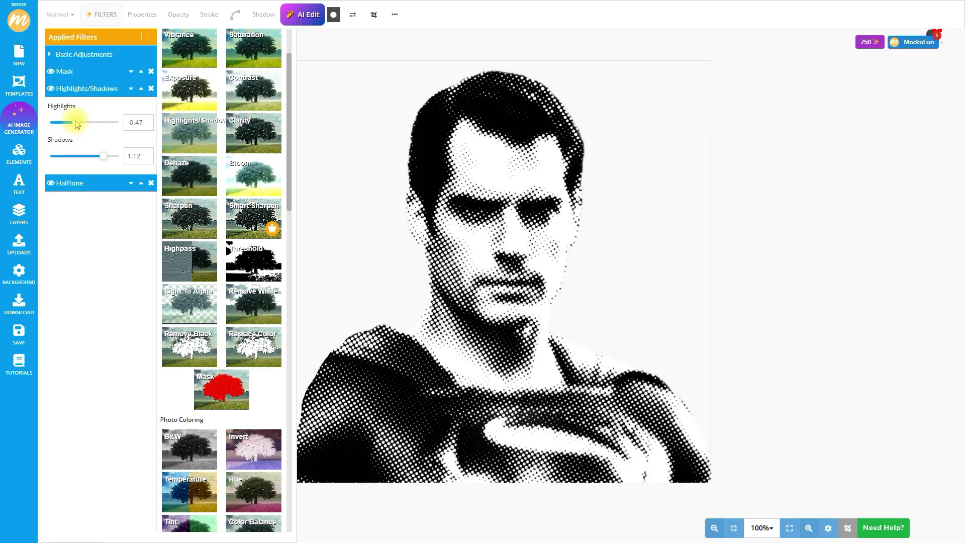
click(87, 90)
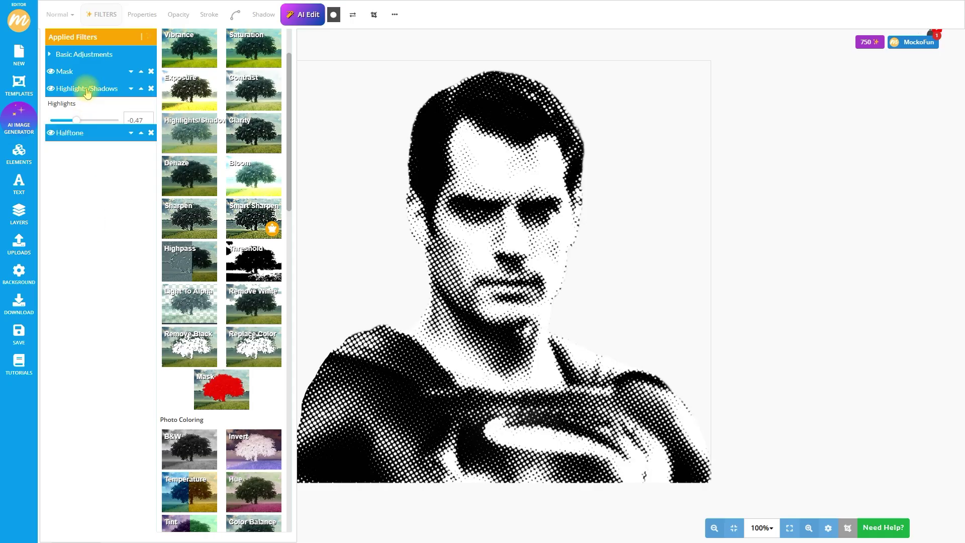
Switch the Highlights/Shadows filter off and on to compare its effect on the portrait
click(50, 89)
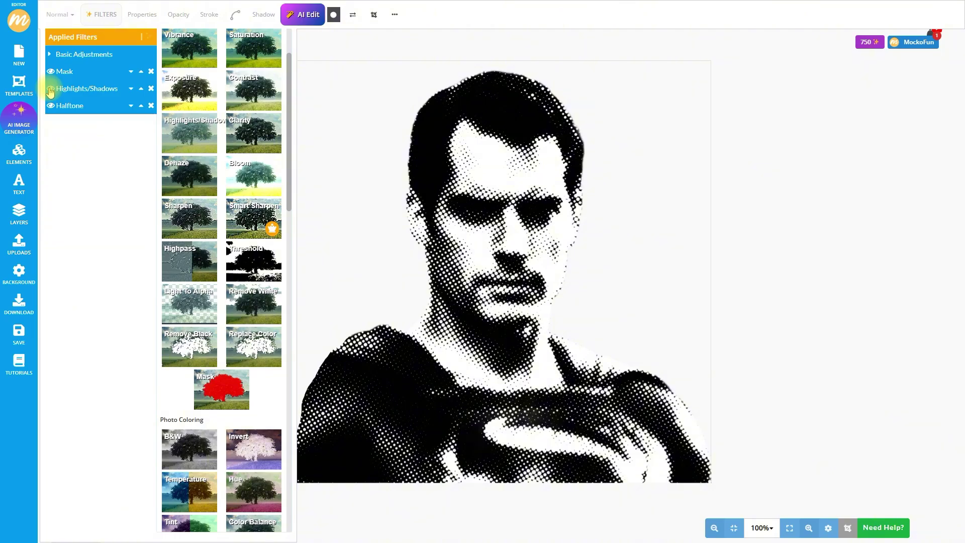
click(51, 89)
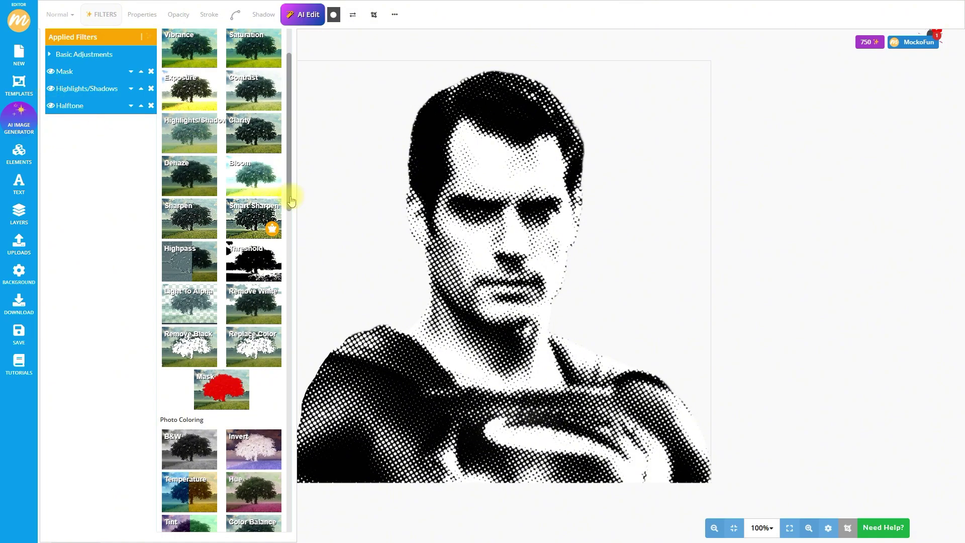
Add a Duotone filter to the portrait and set its Mix Amount to 1.00
drag(291, 197, 290, 335)
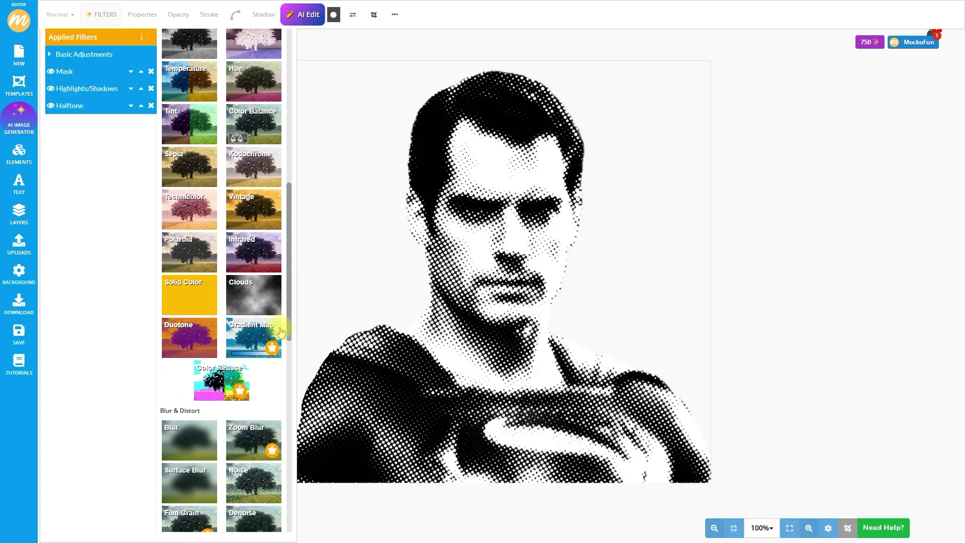
click(205, 345)
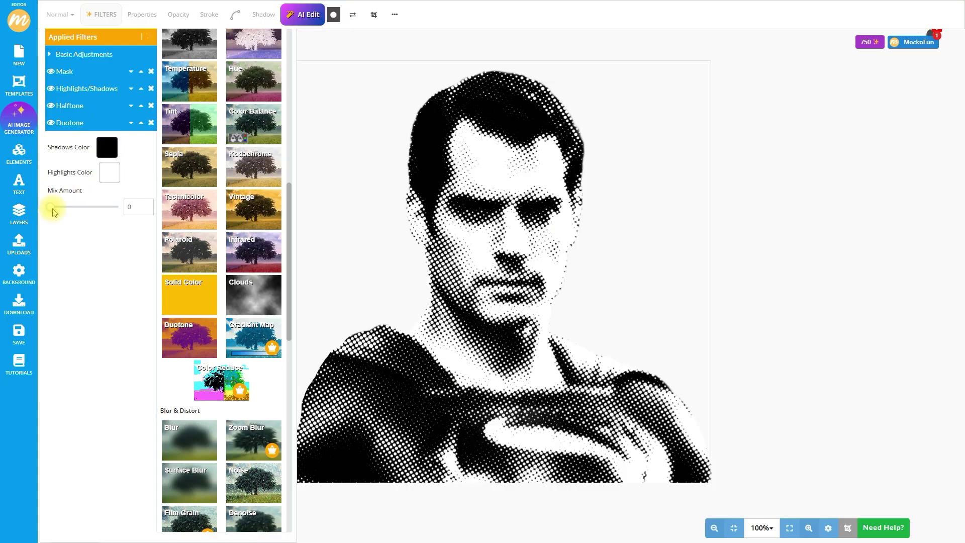
drag(51, 207, 125, 209)
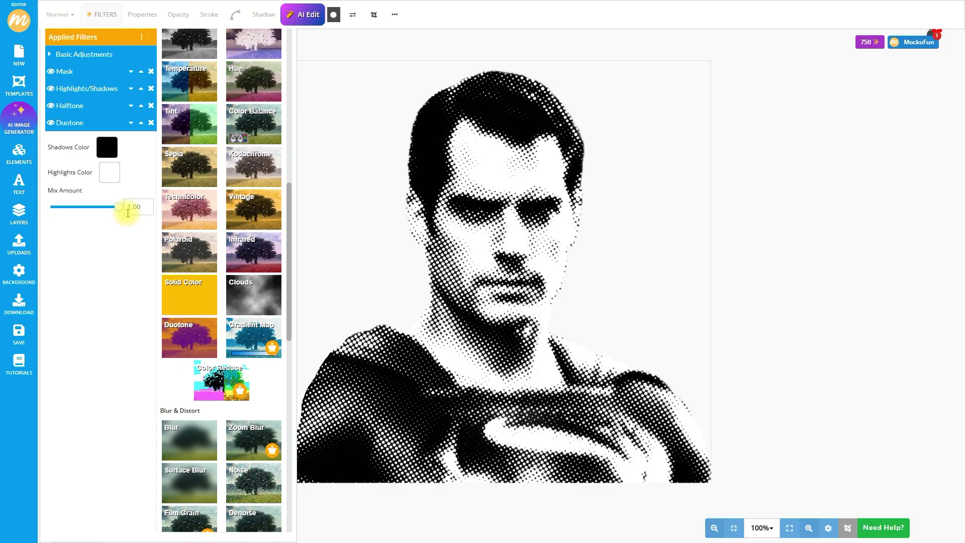
Set the Duotone filter's Shadows Color to #944444 and its Highlights Color to #f4f0df
click(106, 152)
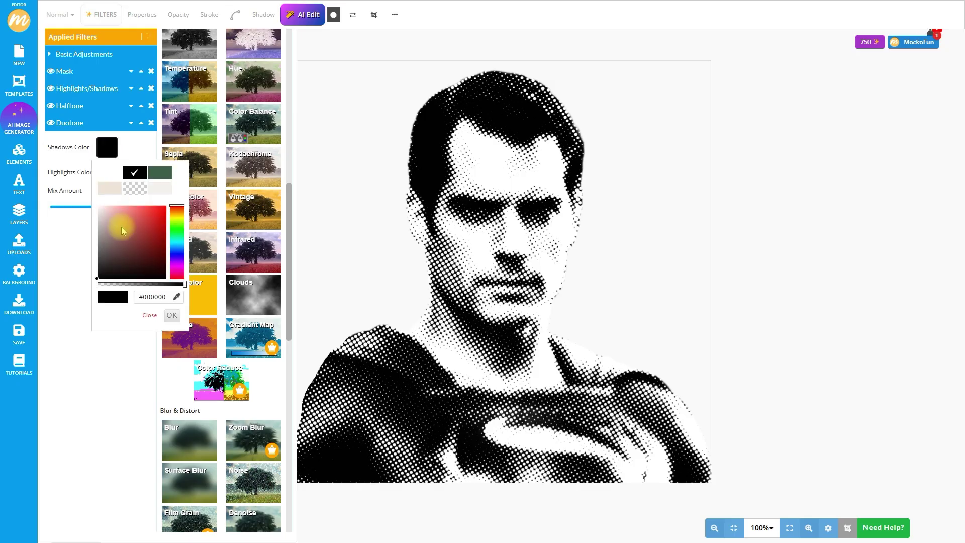
click(133, 237)
click(135, 151)
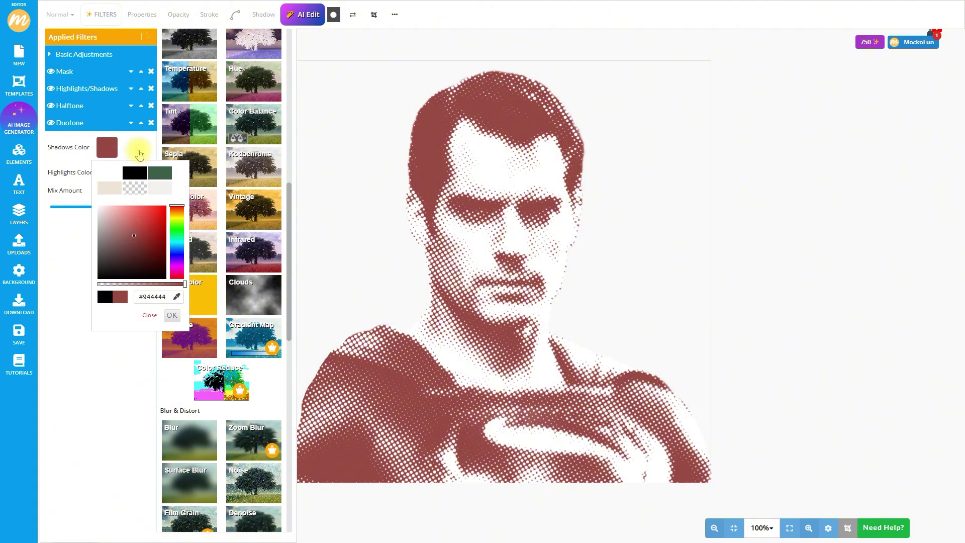
click(111, 172)
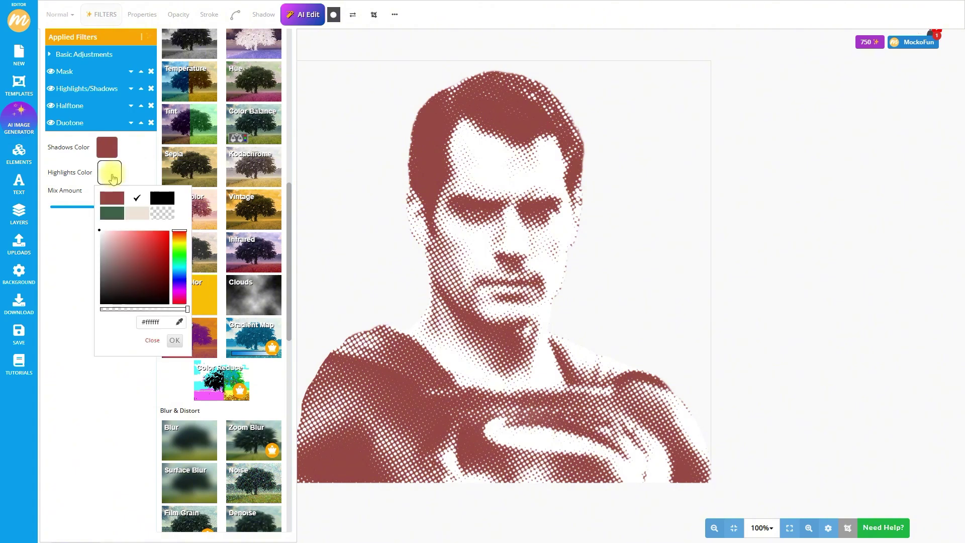
click(179, 241)
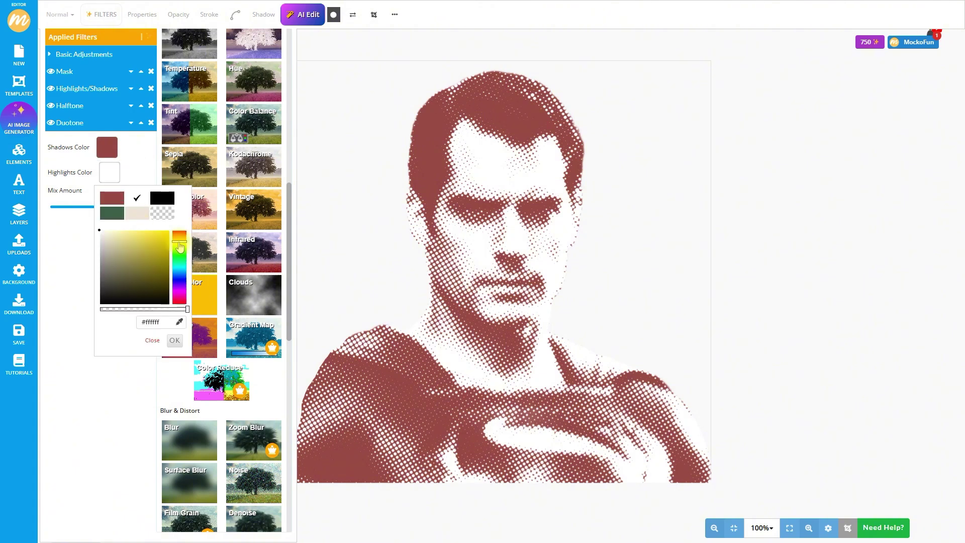
click(106, 234)
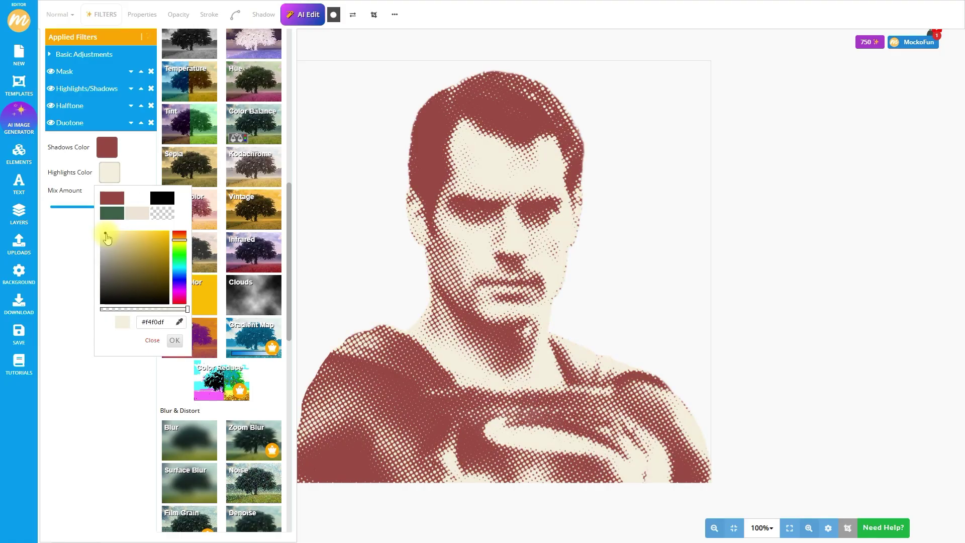
click(68, 272)
Switch the Duotone filter off and on to compare the portrait with and without the colors
click(50, 123)
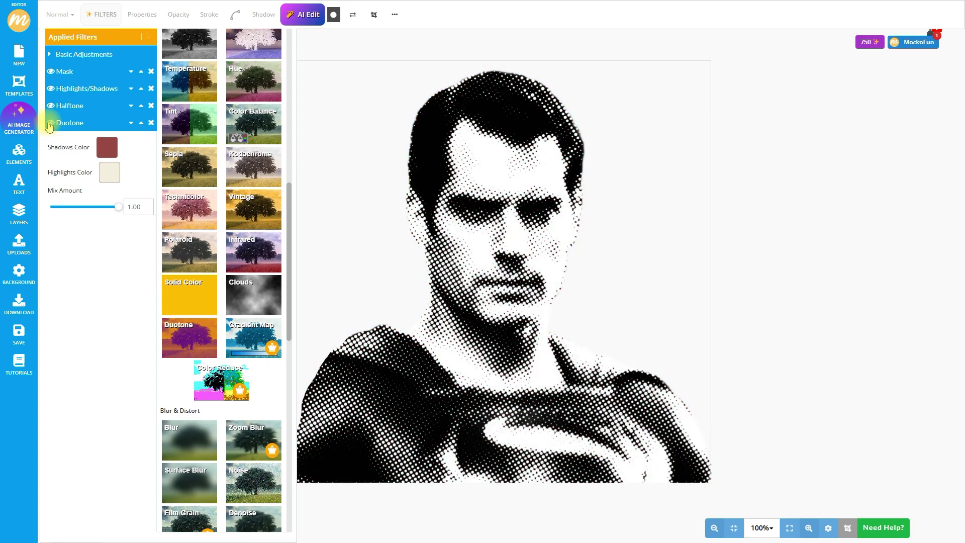
click(50, 123)
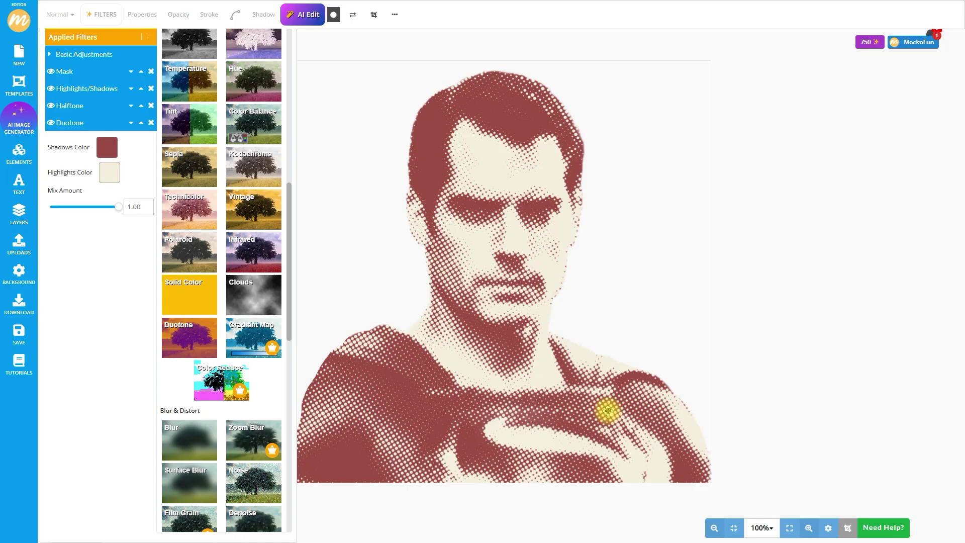
click(608, 411)
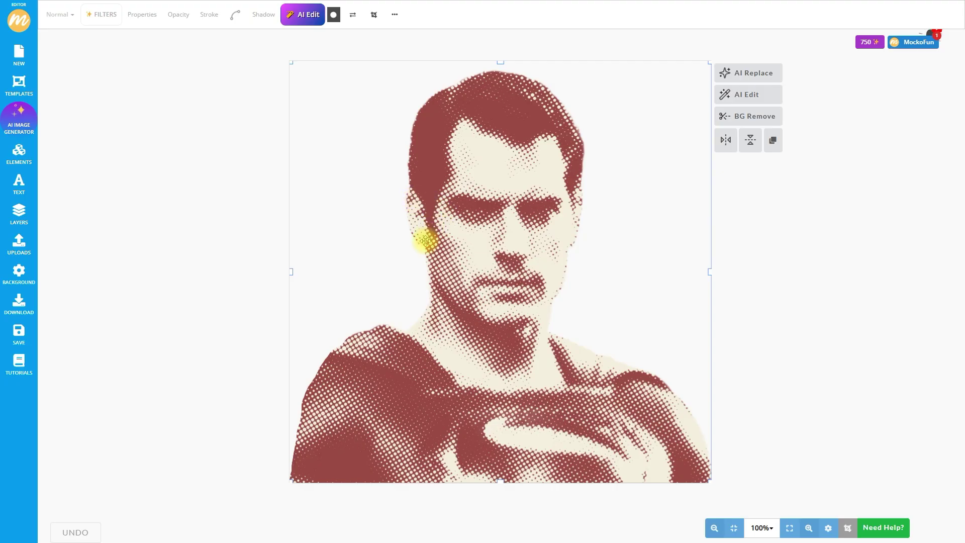
Switch off the portrait's Duotone filter and duplicate the portrait layer
click(93, 14)
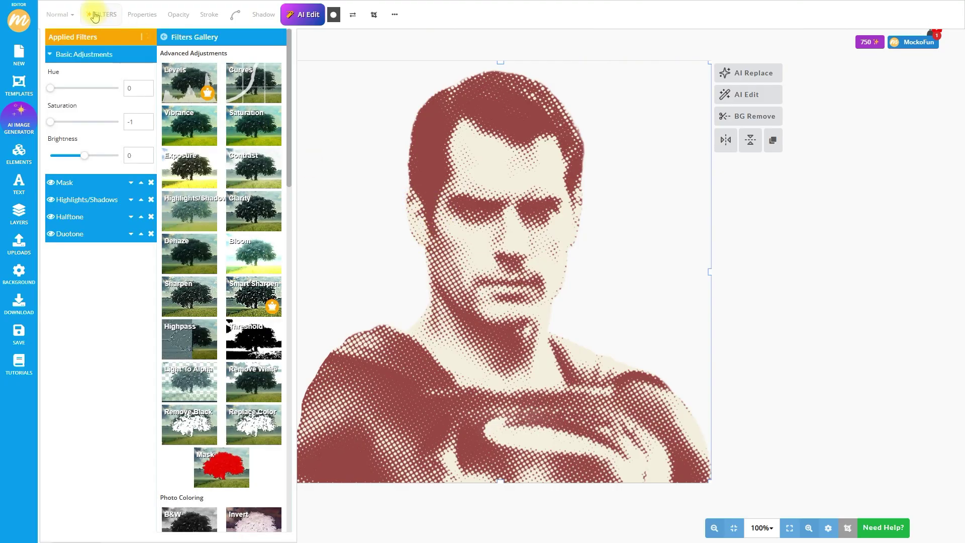
click(51, 234)
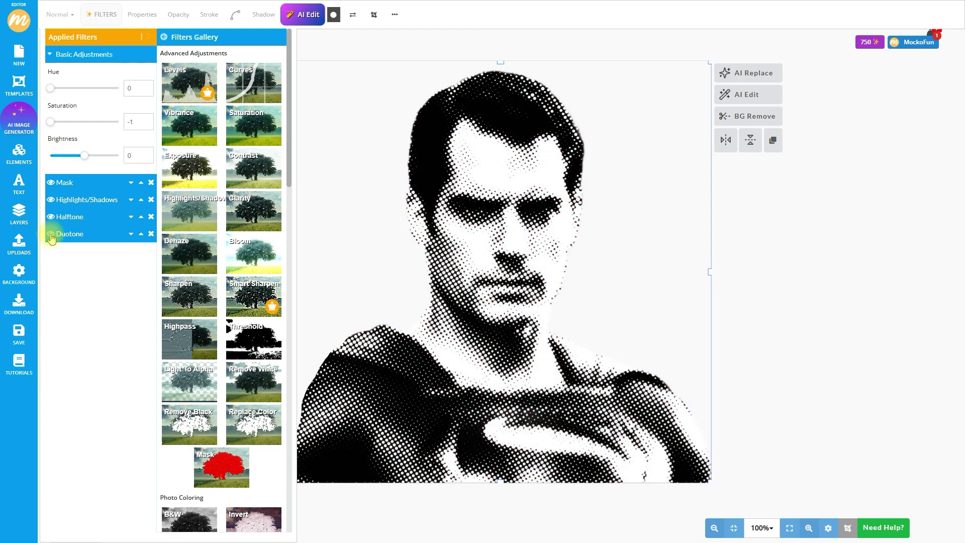
click(774, 144)
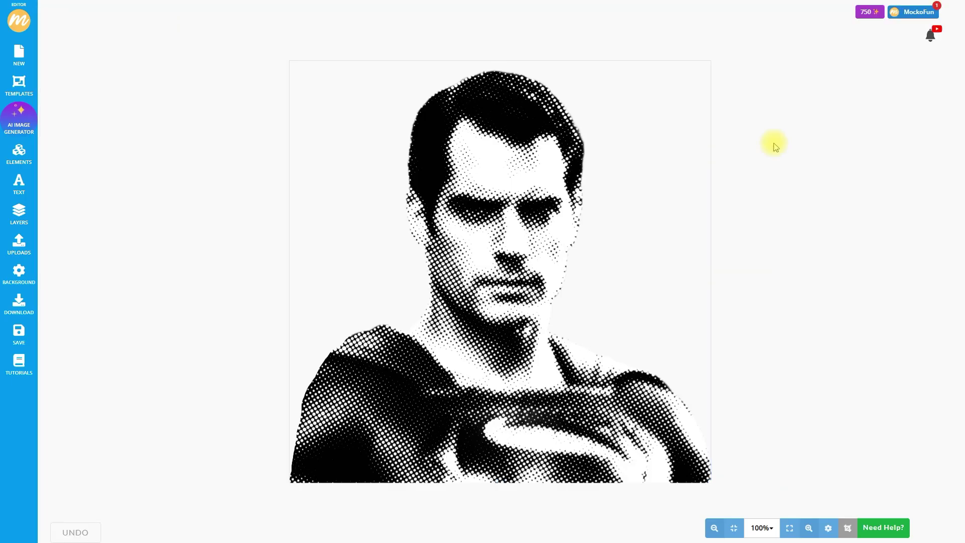
Show the layers list and name the lower portrait layer "back"
click(20, 221)
click(97, 92)
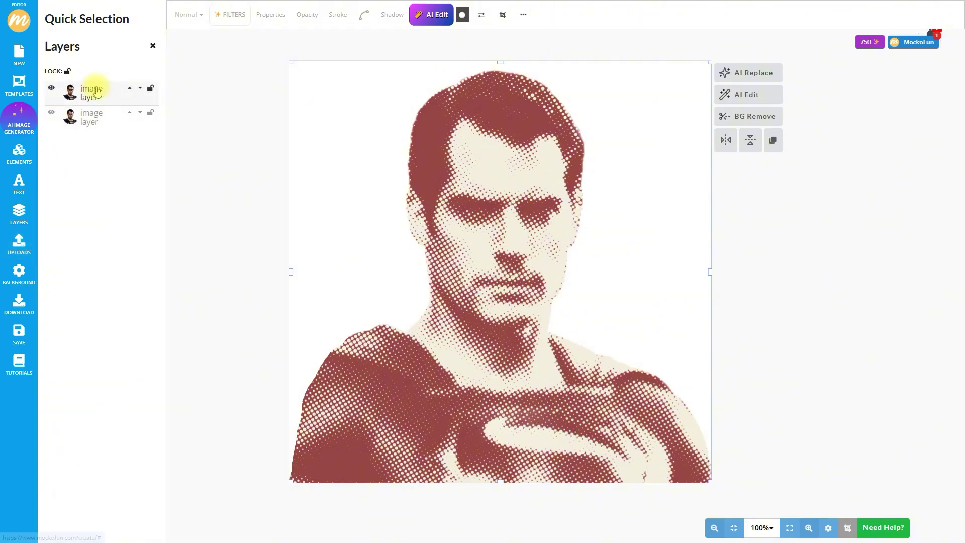
click(86, 117)
click(91, 90)
click(87, 118)
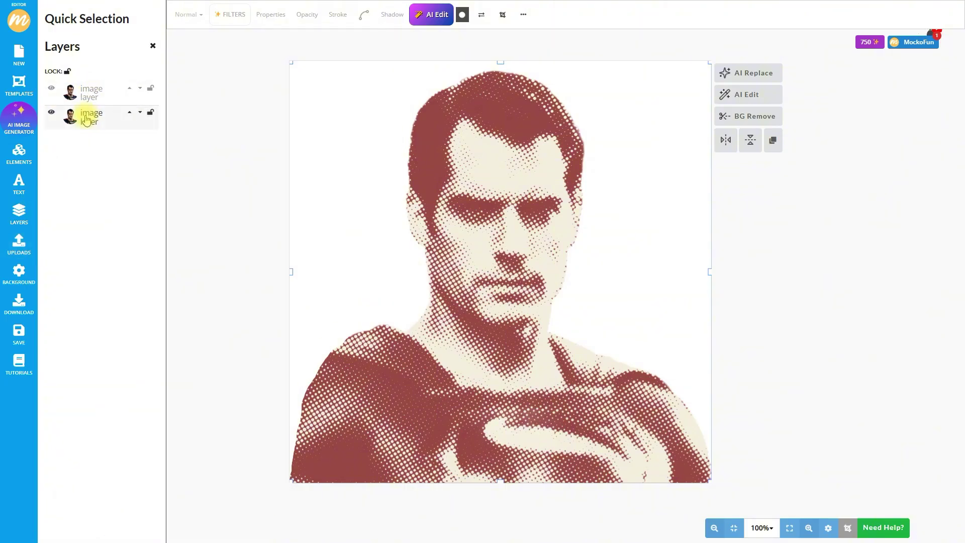
click(271, 14)
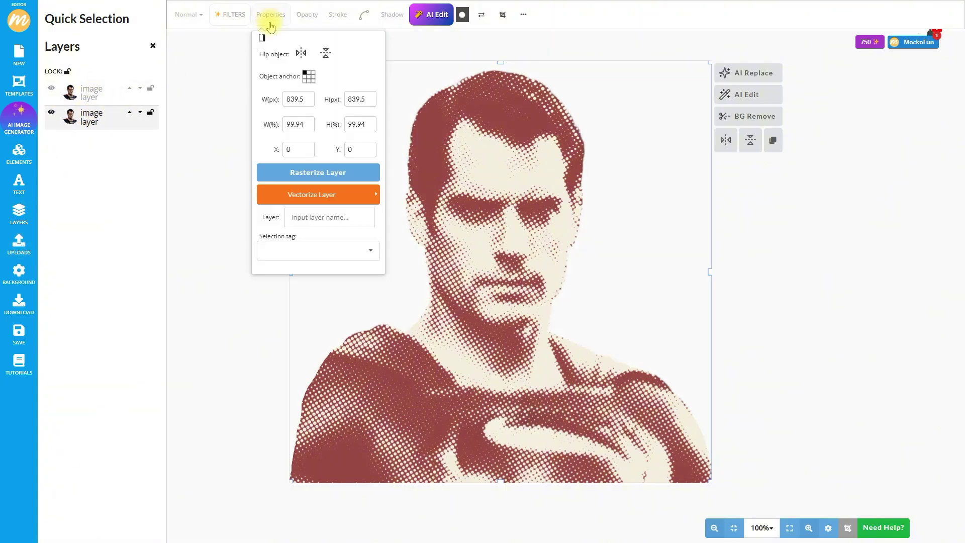
click(321, 216)
text(back)
key(Return)
Name the upper portrait layer "front"
click(91, 92)
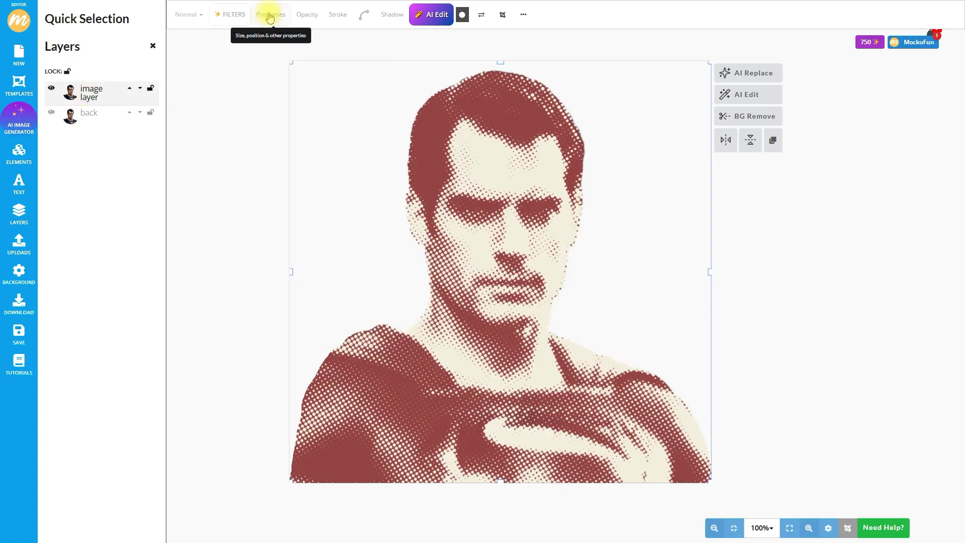
click(270, 14)
click(302, 217)
text(front)
key(Return)
Hide the front layer and set the back layer's brightness to -1.00 to turn it into a black silhouette
click(88, 115)
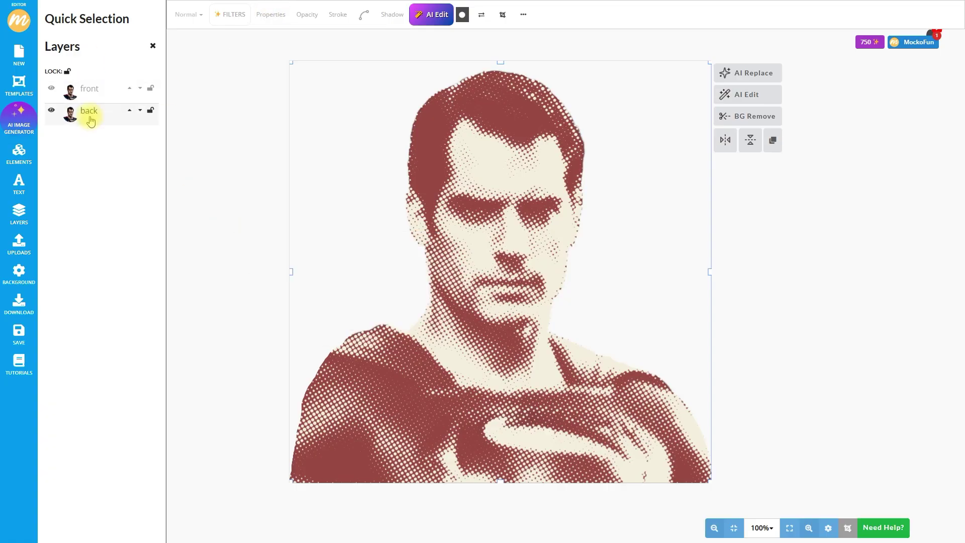
click(52, 88)
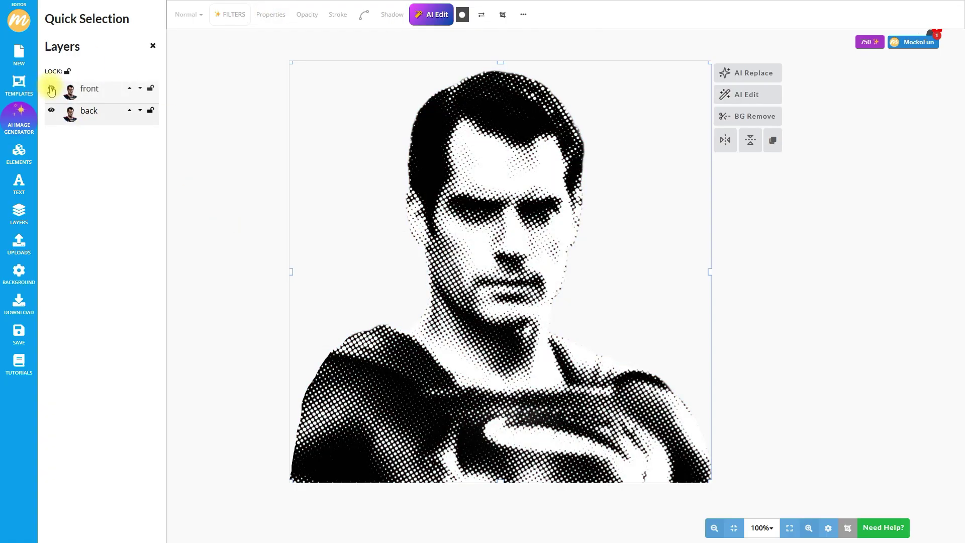
click(239, 18)
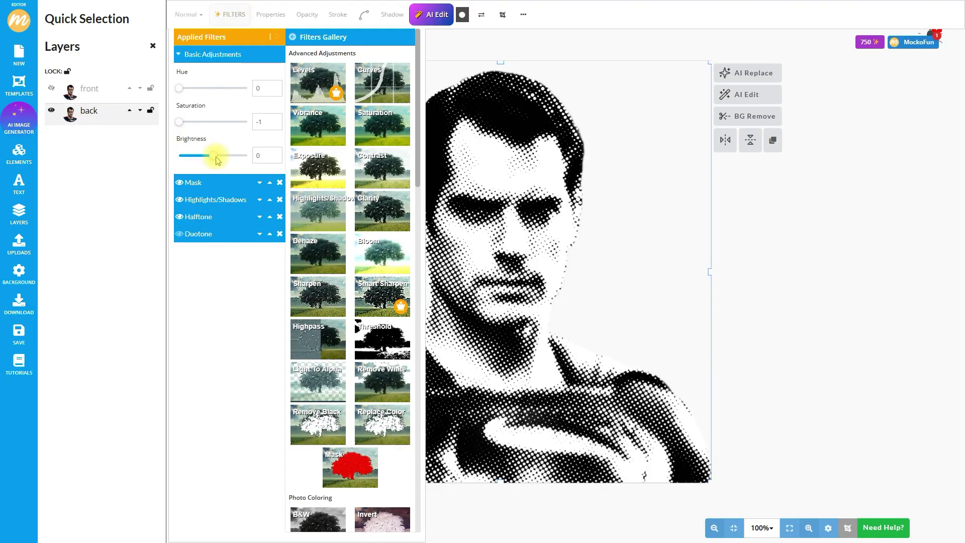
drag(217, 160, 167, 154)
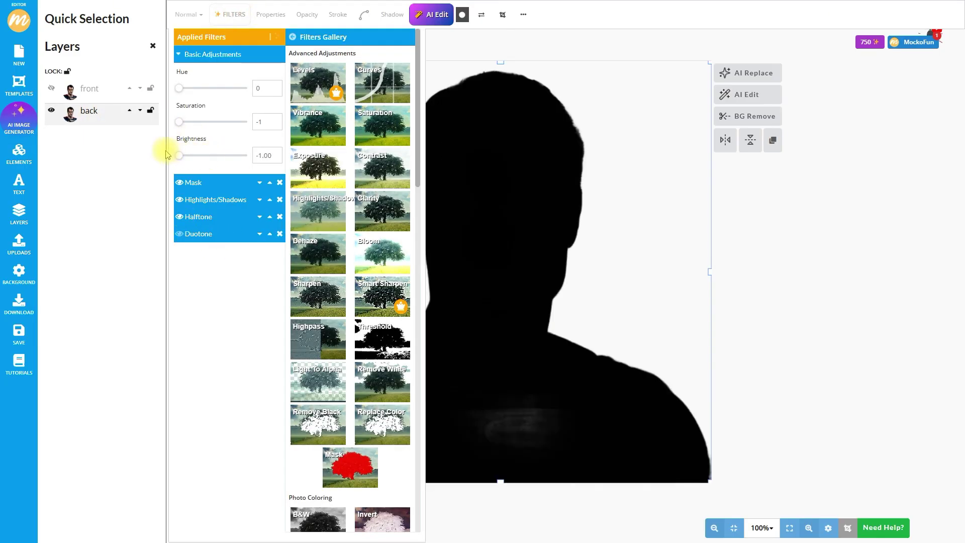
click(277, 38)
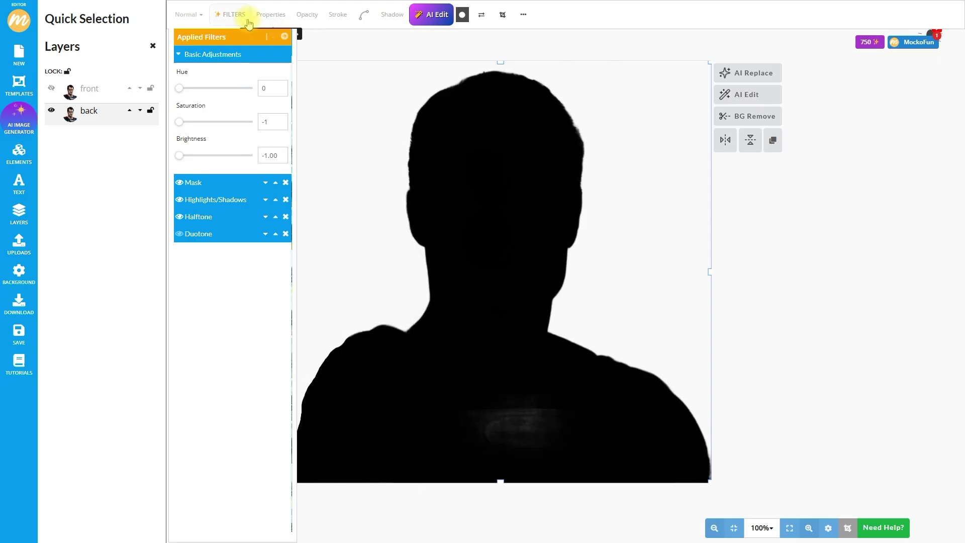
click(227, 14)
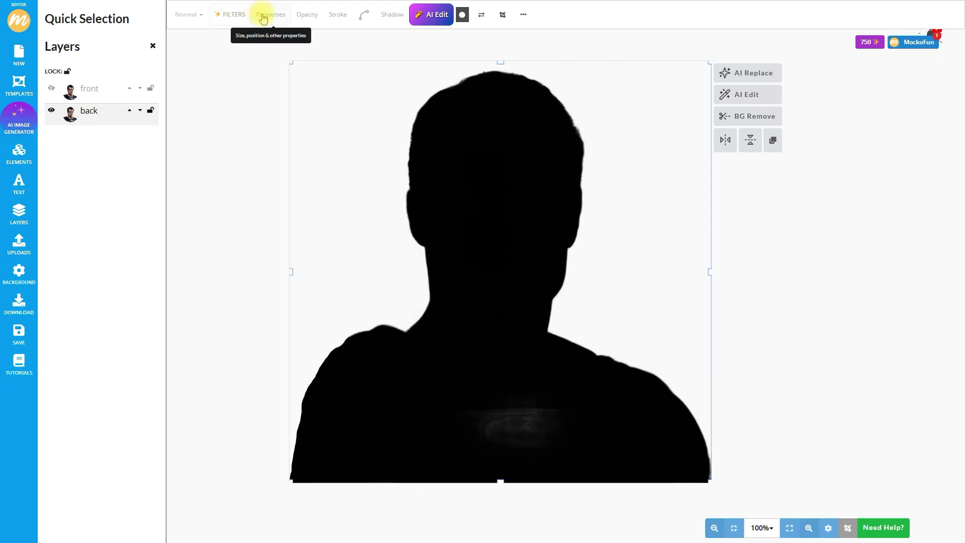
Vectorize the back layer with the Contour option and reload the layers list
click(262, 15)
click(329, 196)
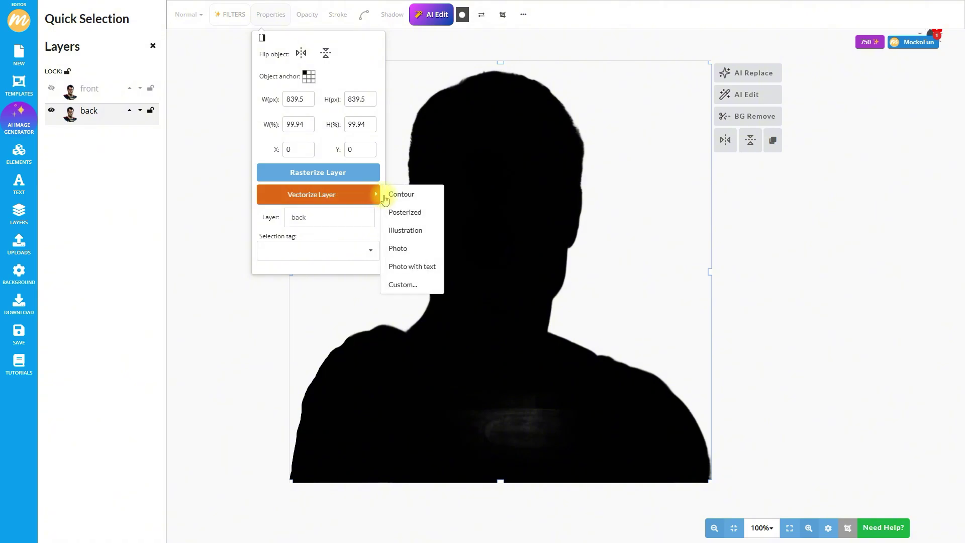
click(401, 196)
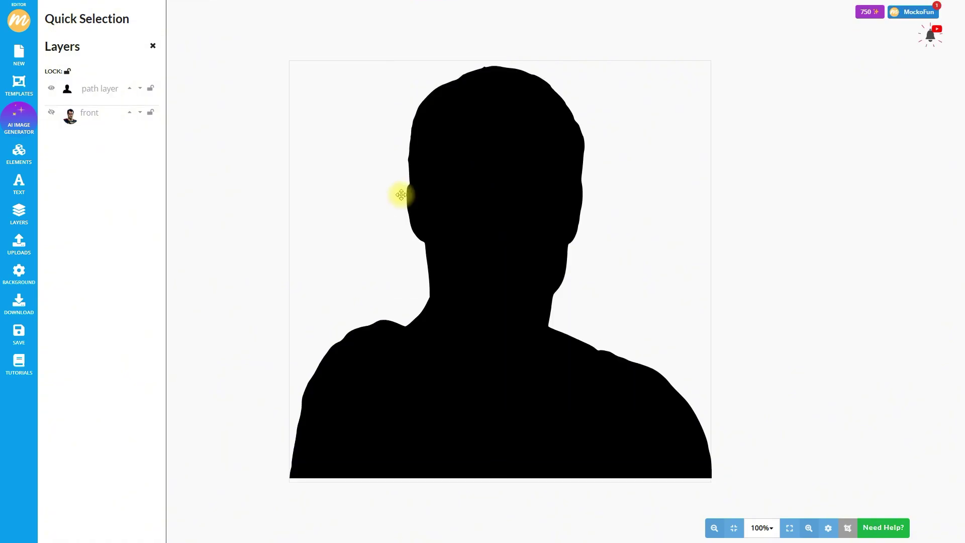
click(25, 221)
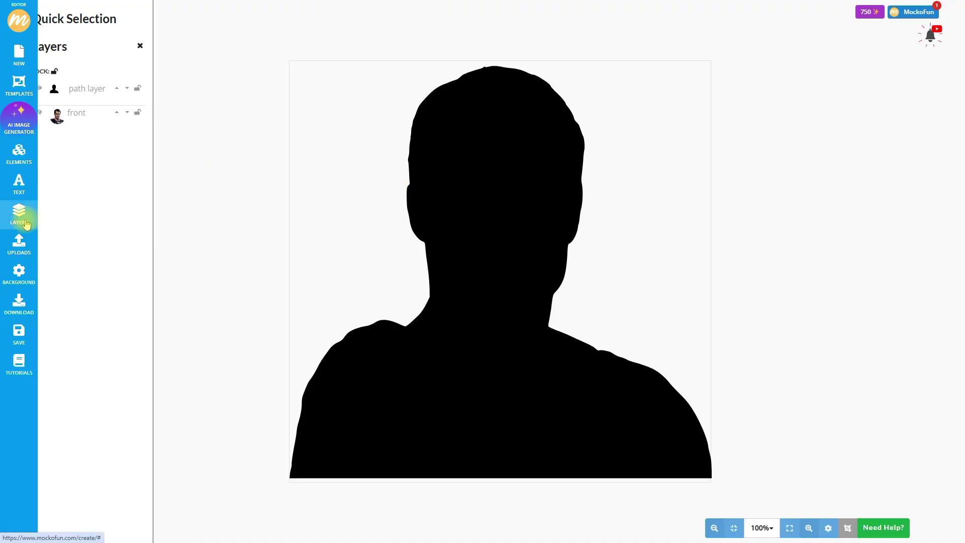
click(25, 223)
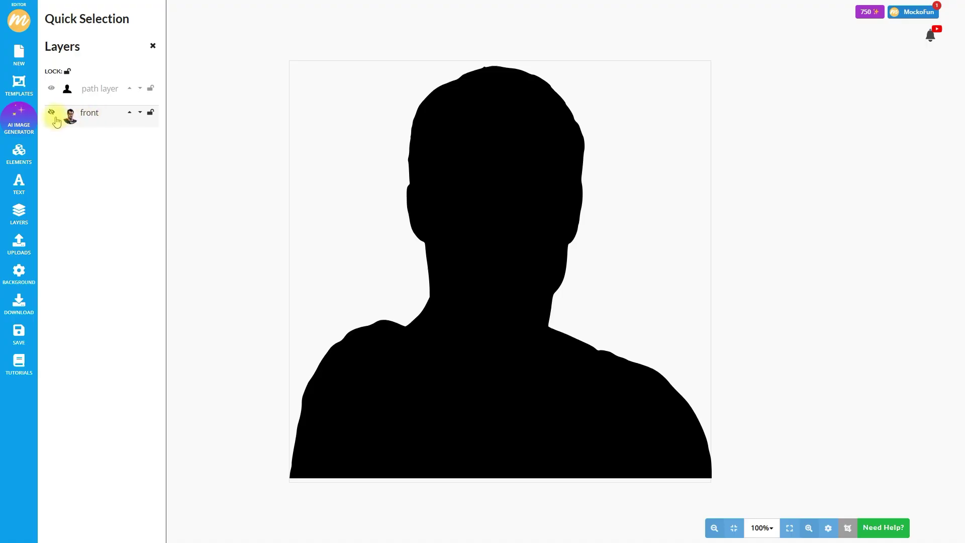
Show the front layer again and bring it forward above the silhouette path layer
click(51, 114)
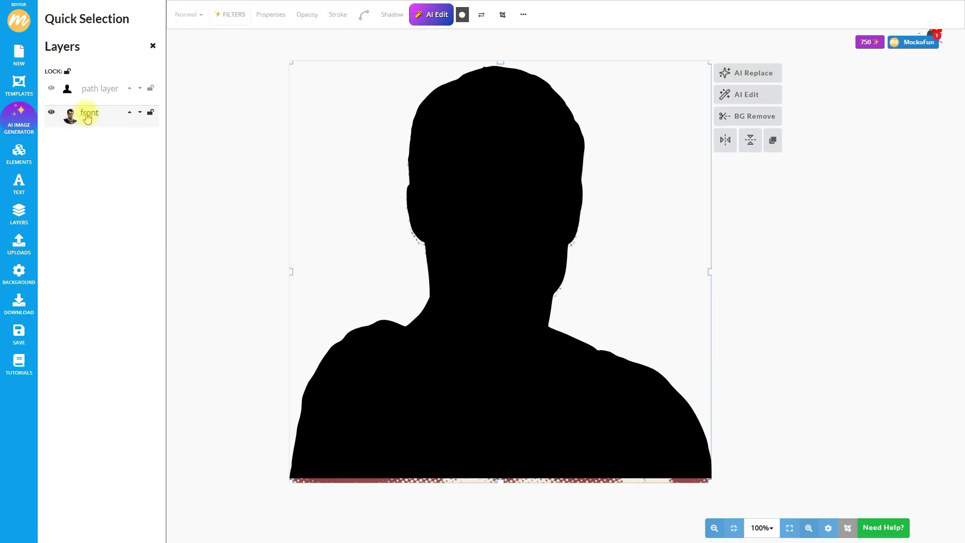
click(524, 16)
click(525, 39)
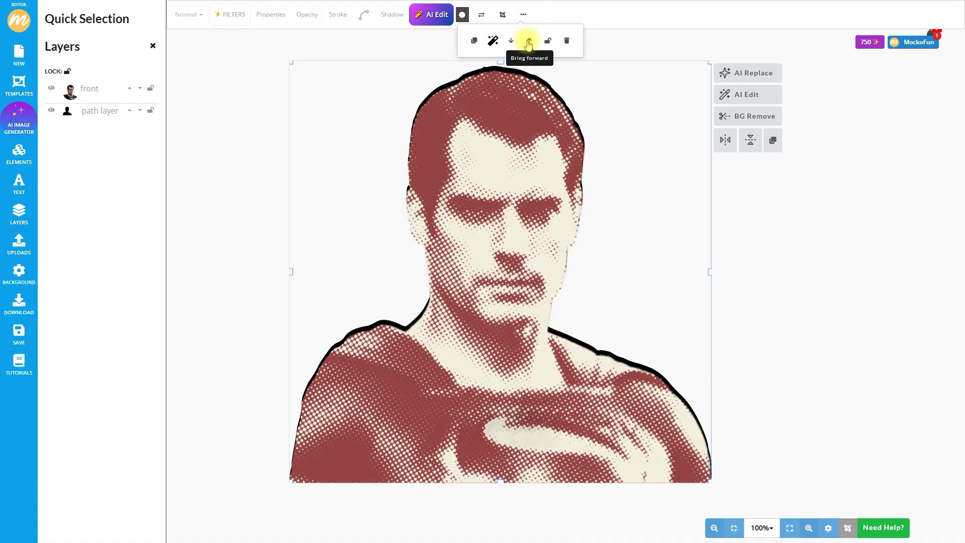
Switch off the Duotone filter on the front layer
click(91, 94)
click(230, 14)
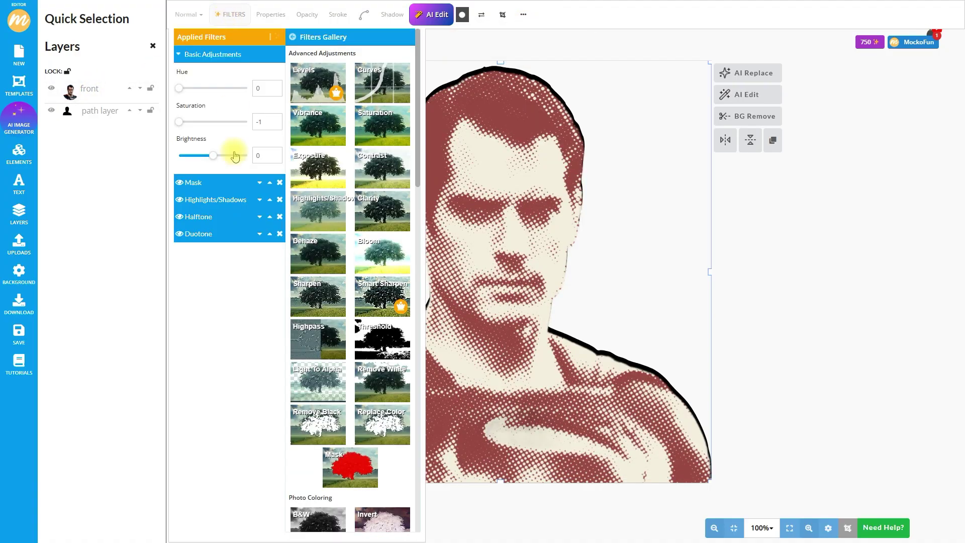
click(180, 234)
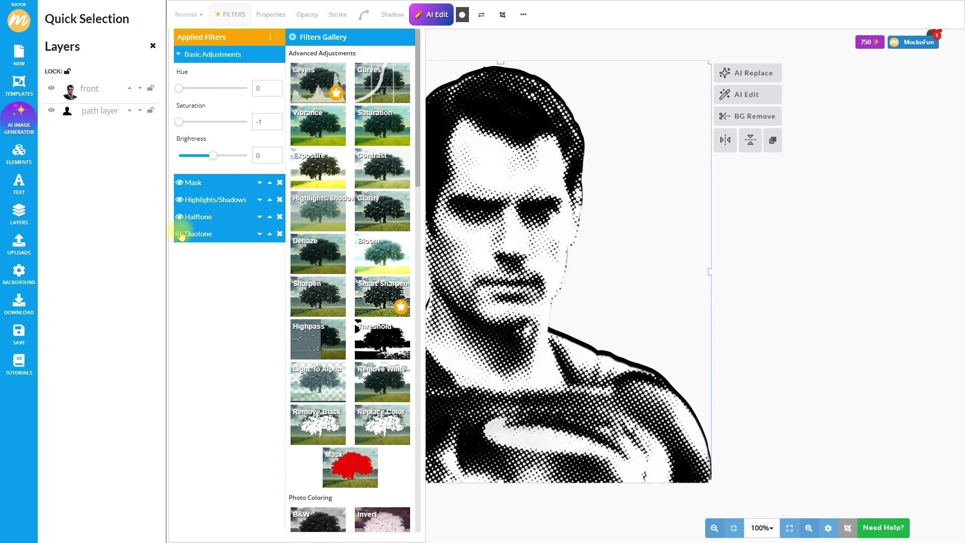
Vectorize the front halftone layer with the Contour option and reload the layers list
click(271, 15)
click(352, 194)
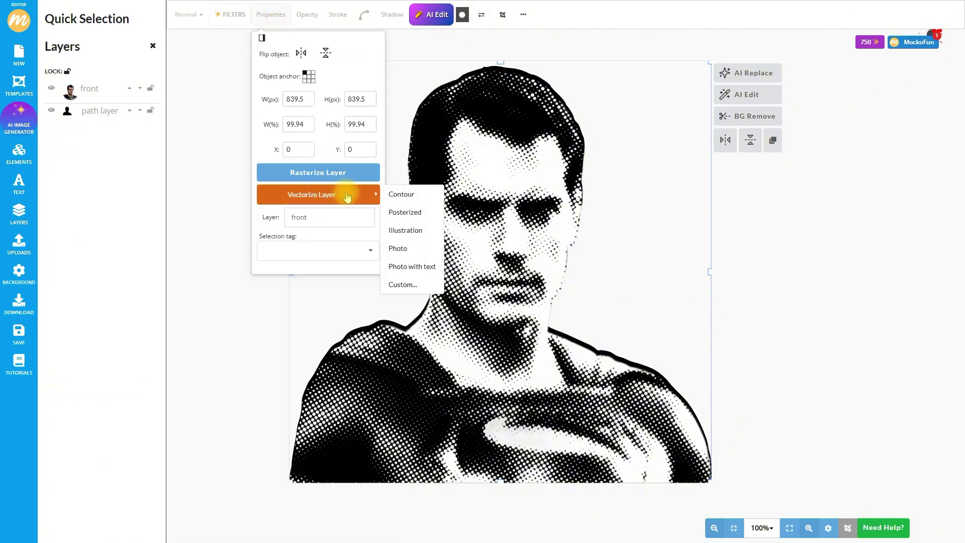
click(410, 198)
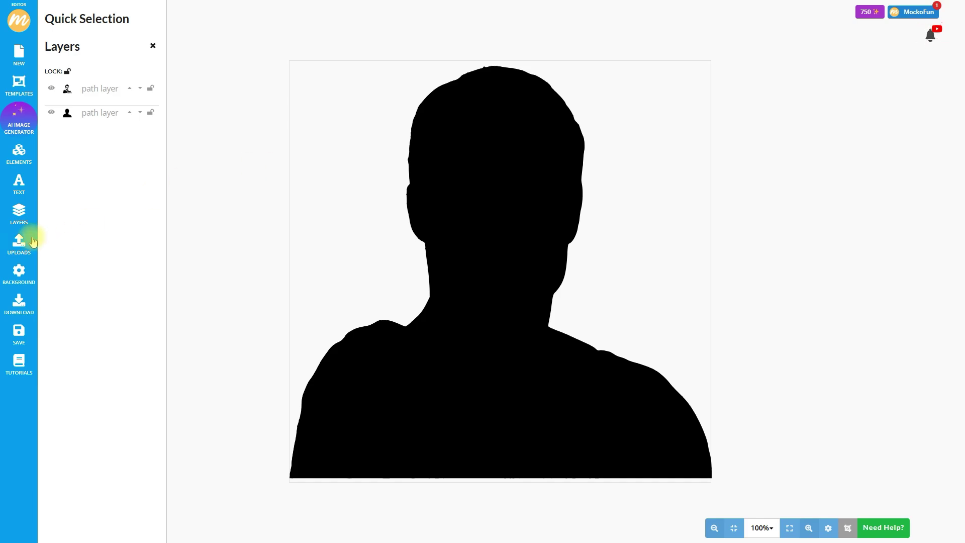
click(22, 223)
click(22, 223)
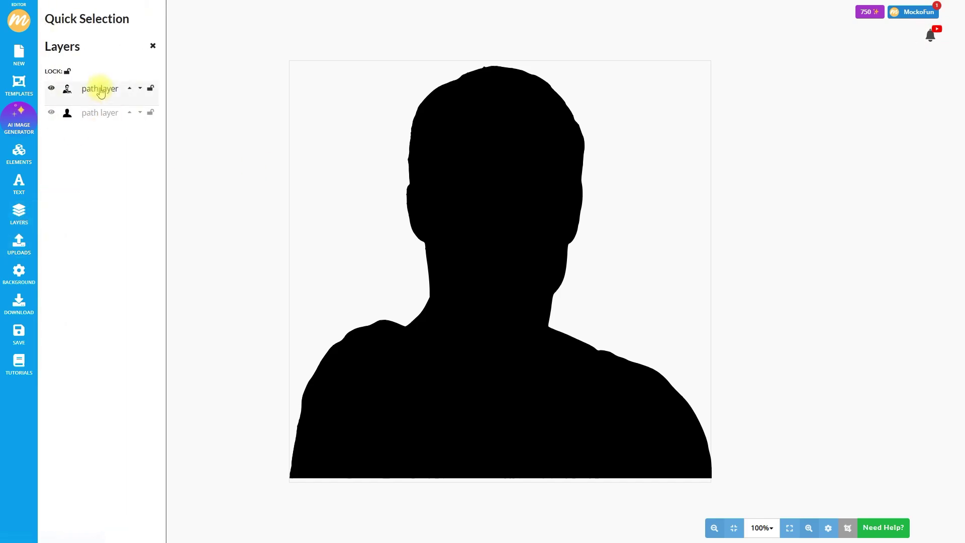
Change the fill color of the front halftone dot path layer from the palette to the muted red
click(126, 92)
click(352, 15)
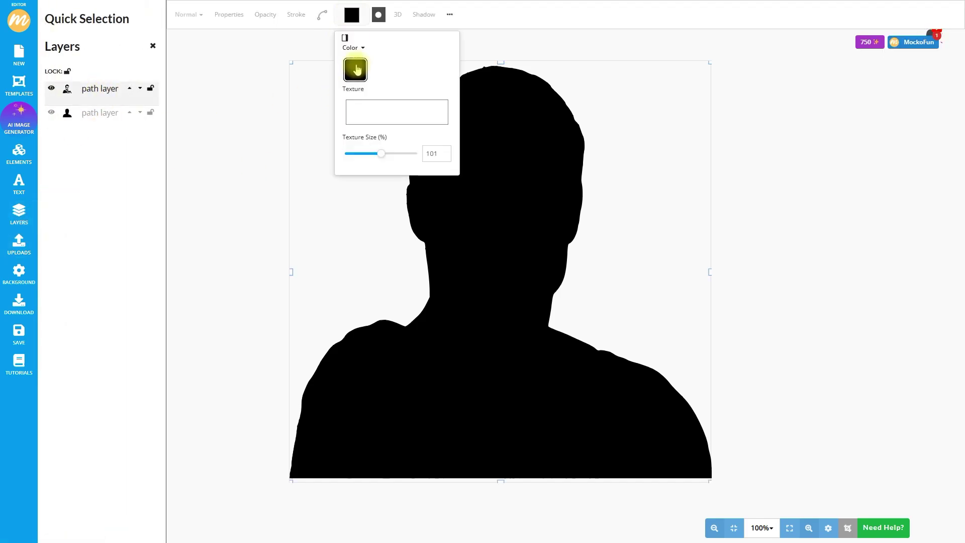
click(356, 74)
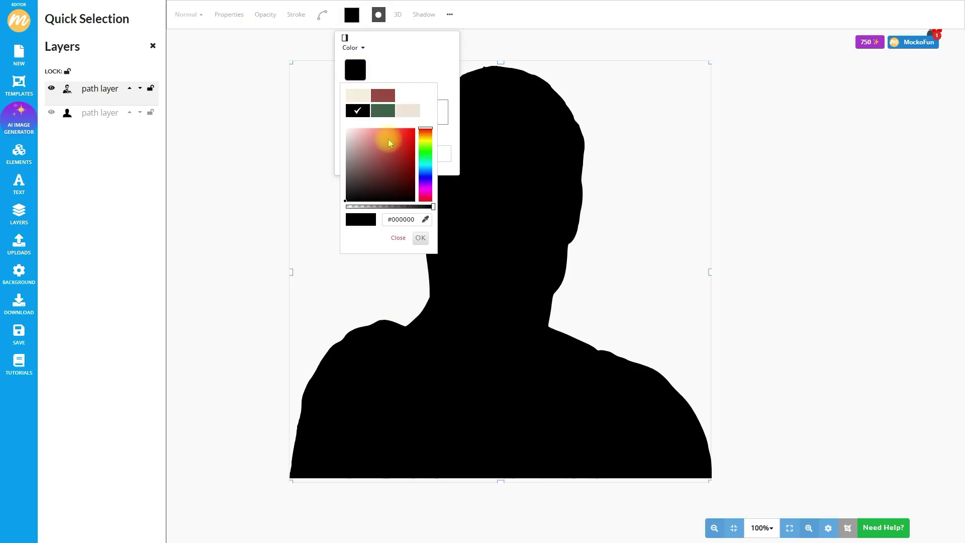
click(388, 139)
Change the fill color of the back silhouette path layer to the palette's light cream and deselect the layer
click(100, 114)
click(352, 15)
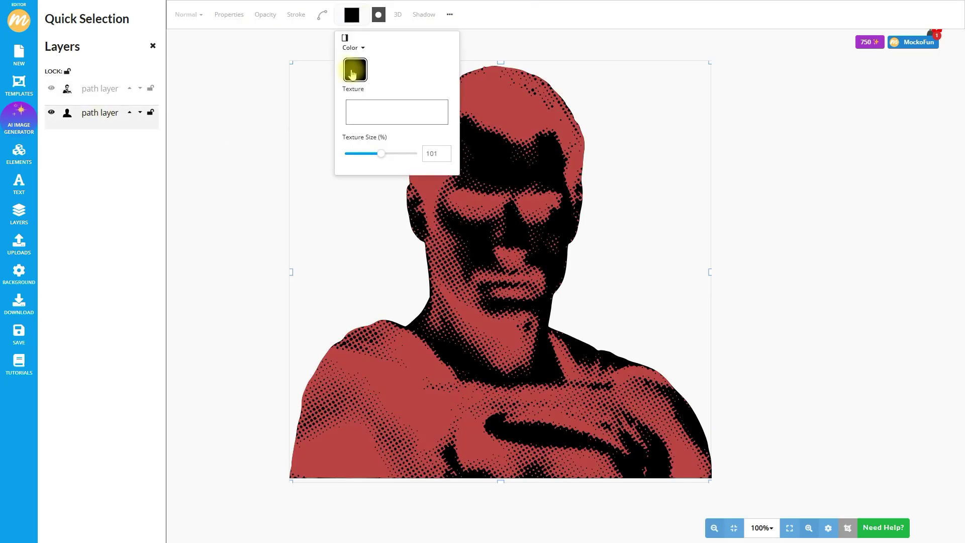
click(355, 74)
click(383, 96)
click(783, 285)
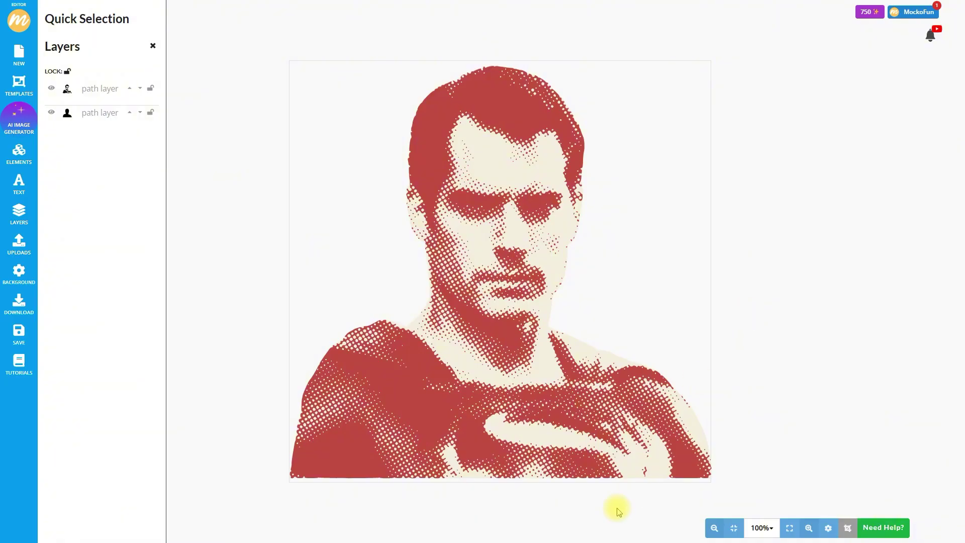
Download the finished halftone portrait as an SVG vector image
click(21, 320)
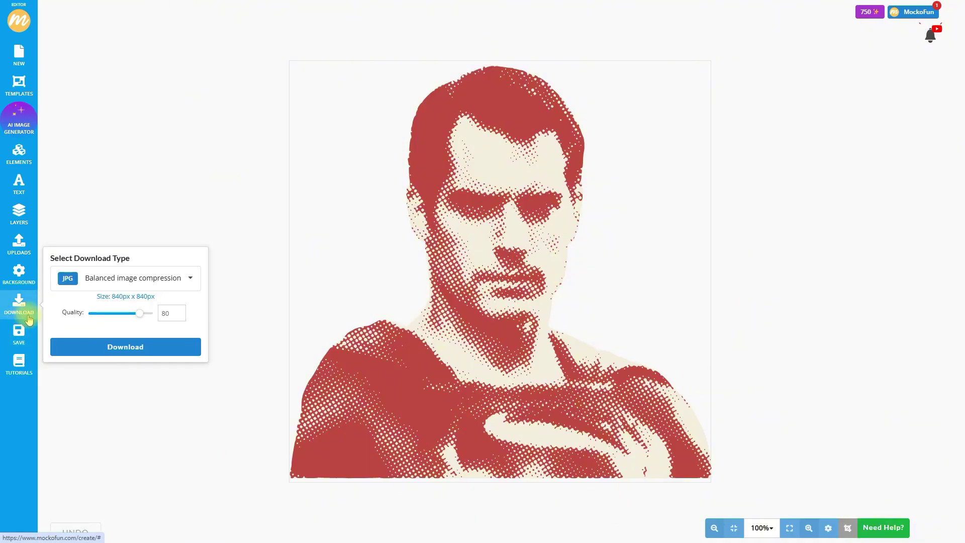
click(111, 278)
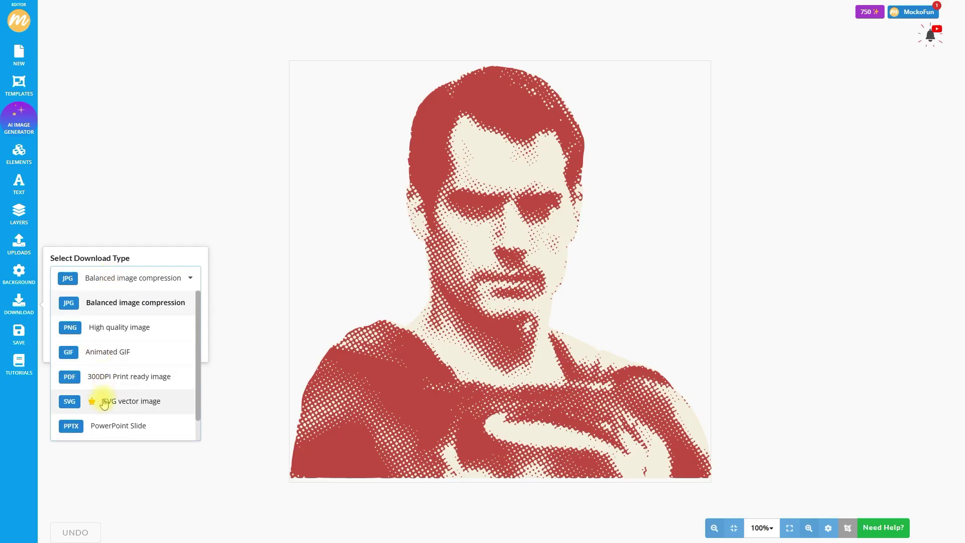
click(136, 402)
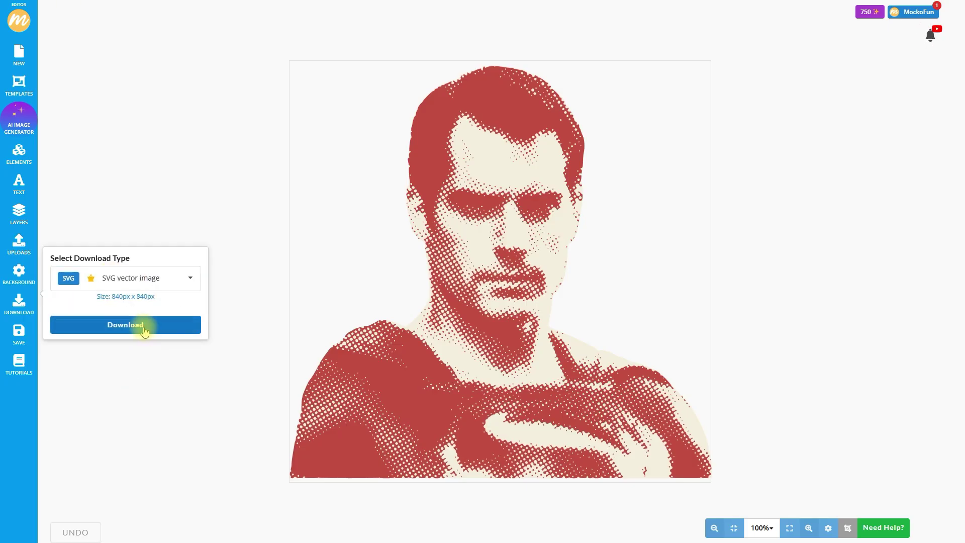
click(144, 332)
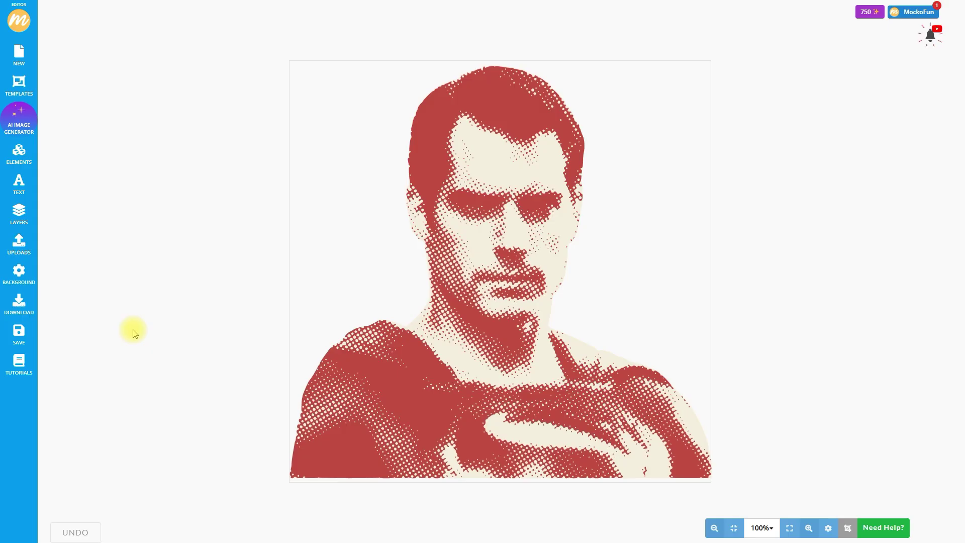